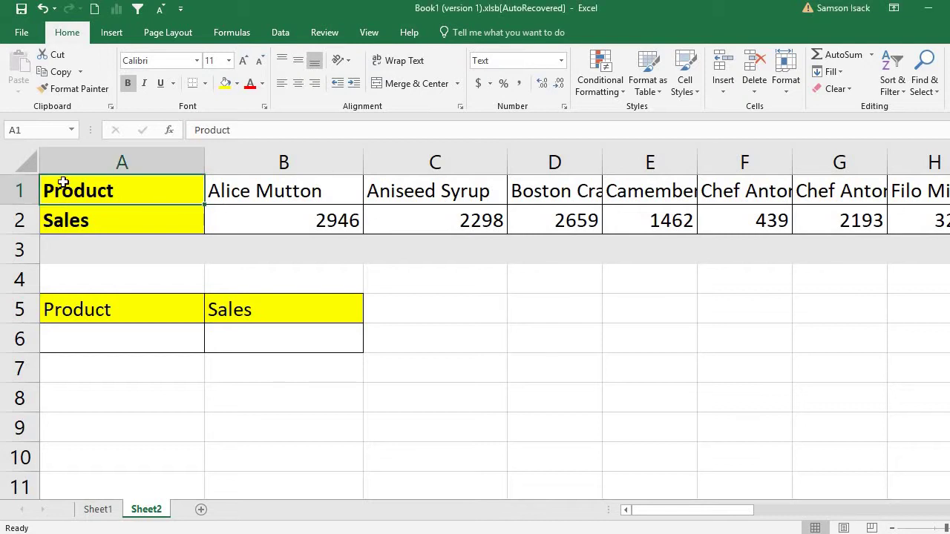
# Inspect the product and sales rows, selecting Alice Mutton, its 2946 sales and Boston Crab Meat.
pyautogui.click(19, 191)
pyautogui.click(271, 184)
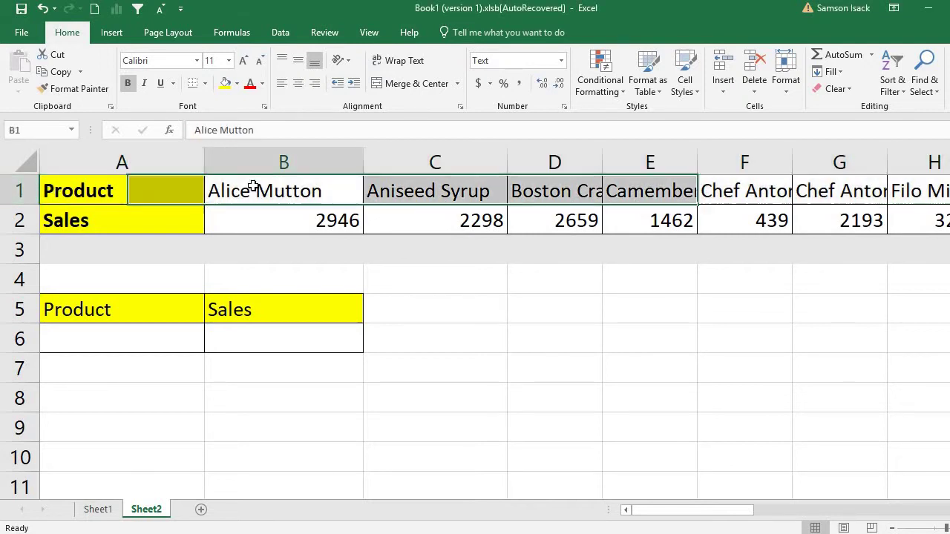
pyautogui.click(44, 220)
pyautogui.moveTo(20, 220); pyautogui.dragTo(19, 191)
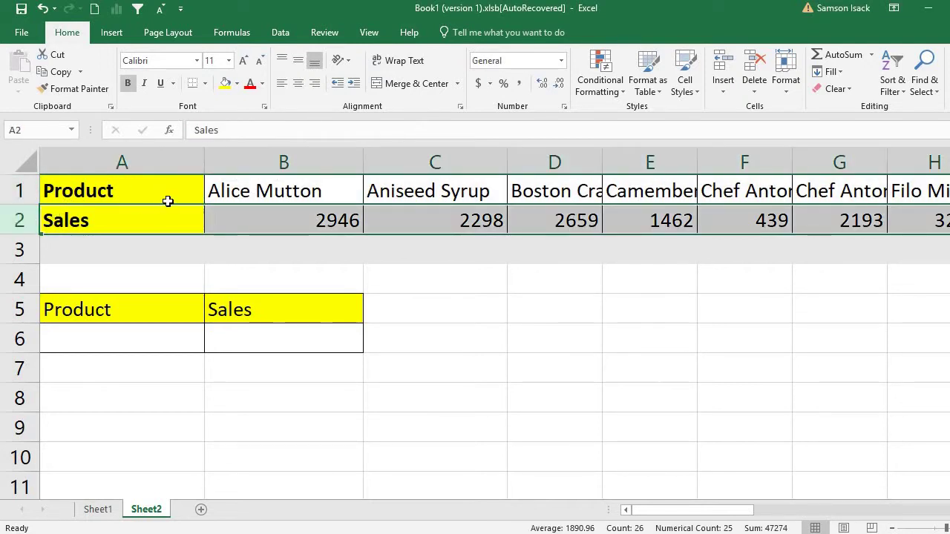
pyautogui.moveTo(349, 195); pyautogui.dragTo(345, 223)
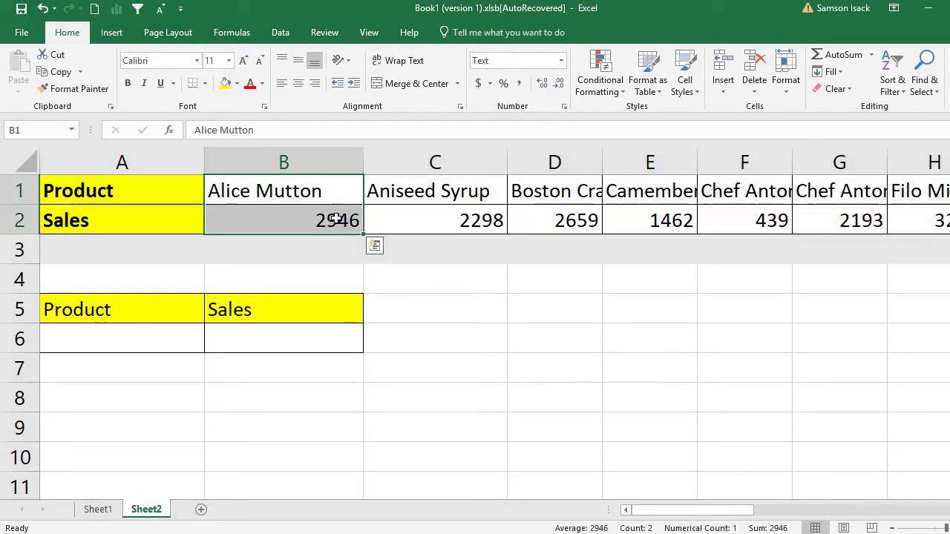
pyautogui.click(333, 215)
pyautogui.click(338, 192)
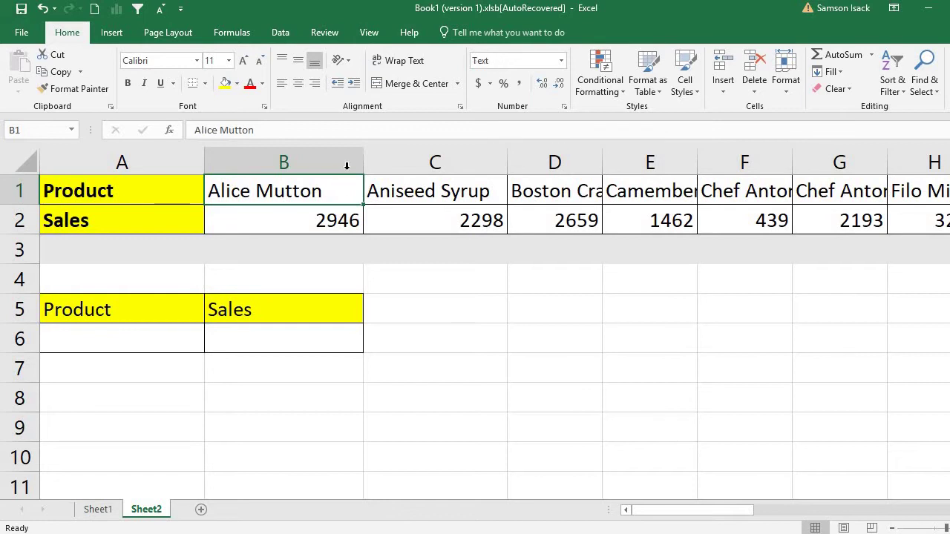
pyautogui.moveTo(346, 163); pyautogui.dragTo(549, 183)
pyautogui.click(553, 191)
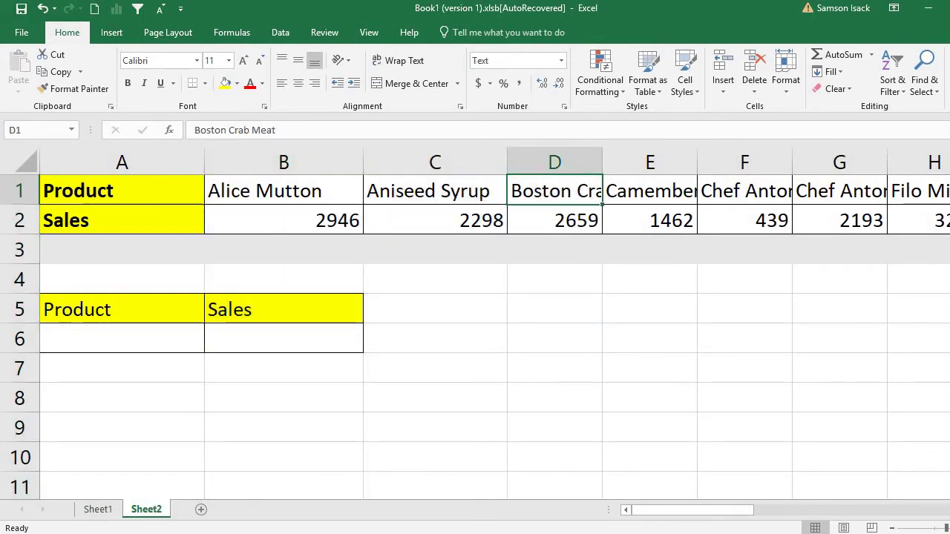
# Scroll right to the end of the table to check the last sales value, 1340.
pyautogui.hscroll(1, 494, 332)
pyautogui.hscroll(1, 494, 332)
pyautogui.hscroll(6, 494, 332)
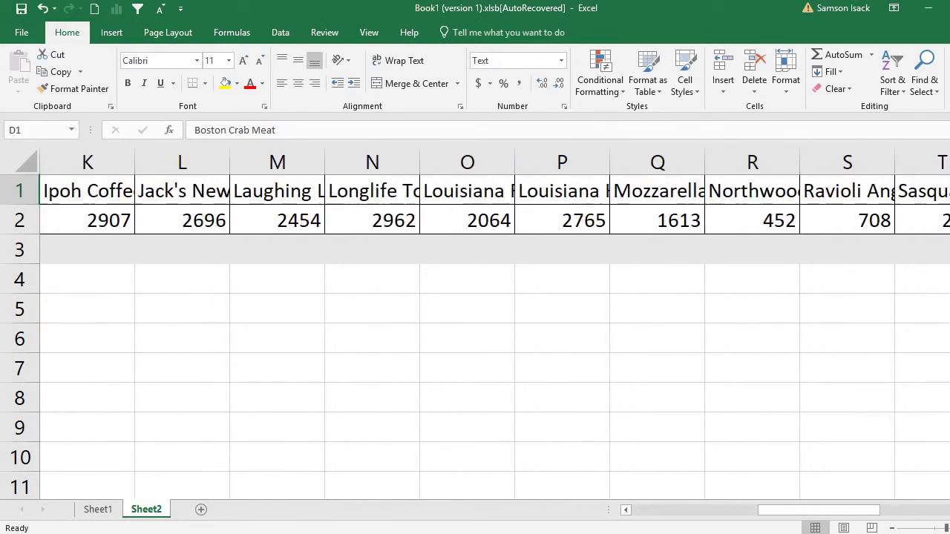
pyautogui.hscroll(5, 668, 201)
pyautogui.click(668, 213)
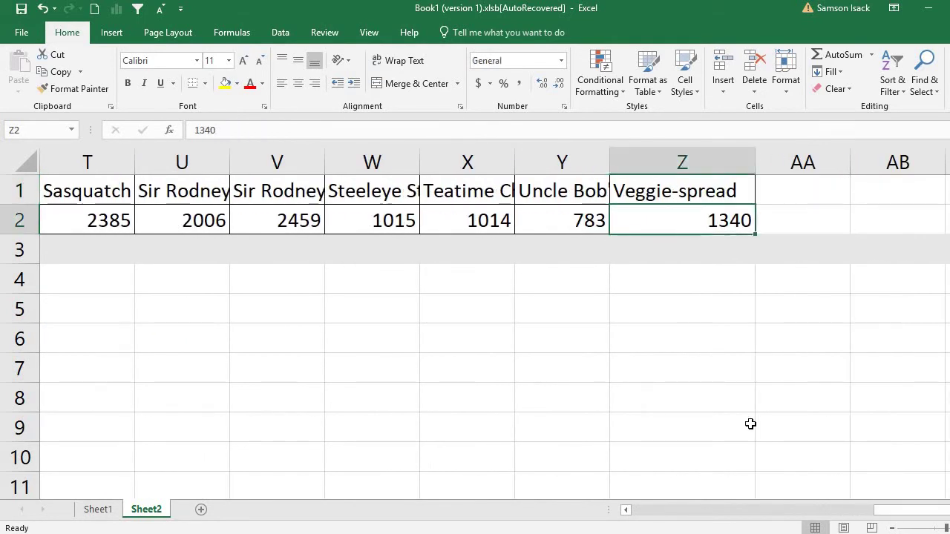
pyautogui.click(663, 512)
pyautogui.click(664, 512)
pyautogui.click(640, 517)
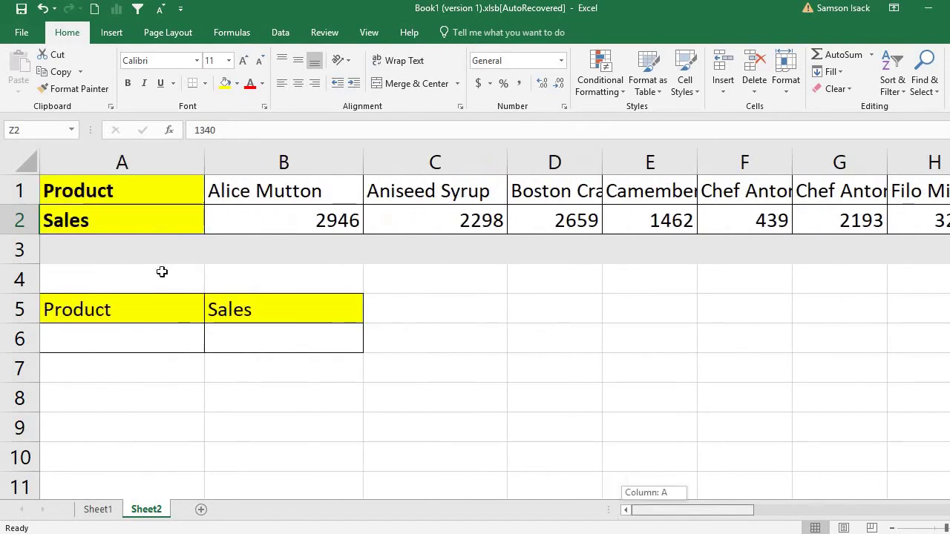
# Select the product and sales rows, then the empty Product and Sales cells A6 and B6.
pyautogui.moveTo(106, 199); pyautogui.dragTo(106, 220)
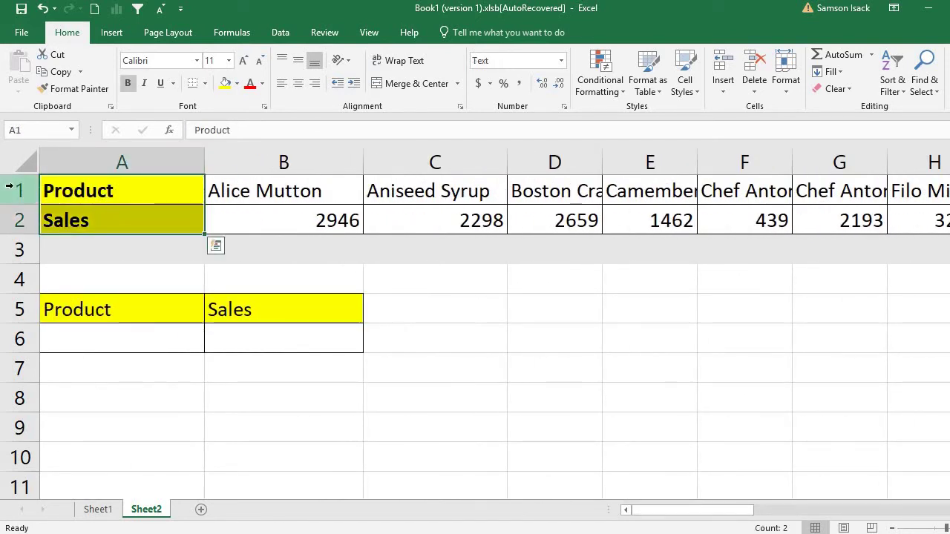
pyautogui.moveTo(31, 191); pyautogui.dragTo(17, 219)
pyautogui.click(114, 328)
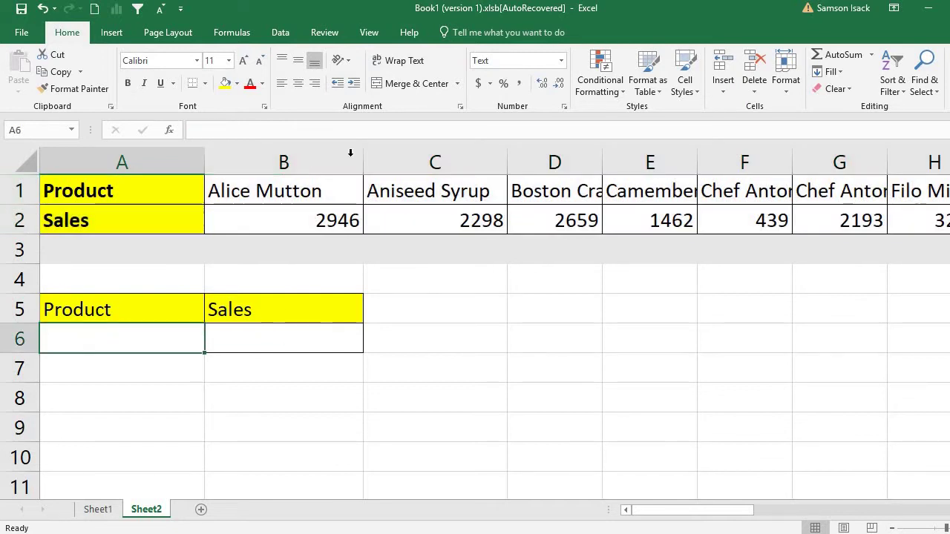
pyautogui.click(299, 190)
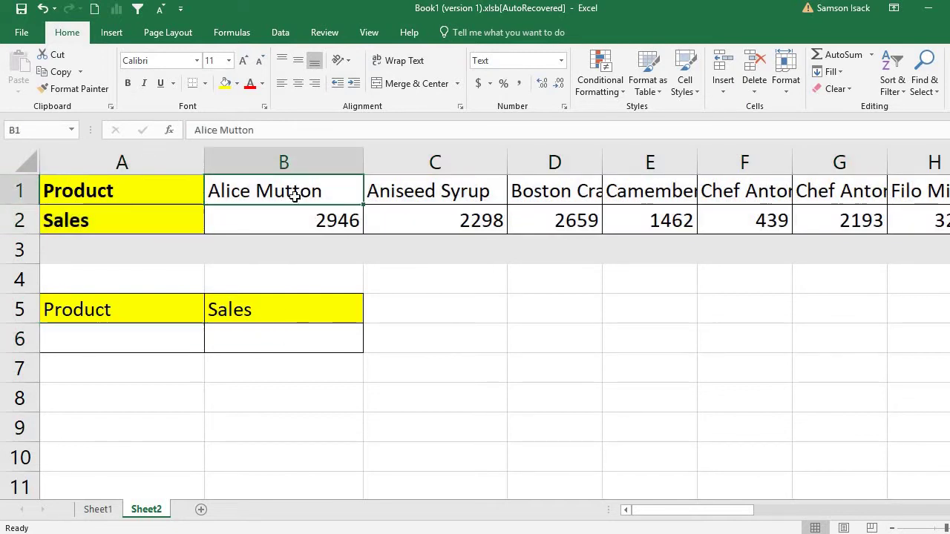
pyautogui.click(134, 342)
pyautogui.click(263, 339)
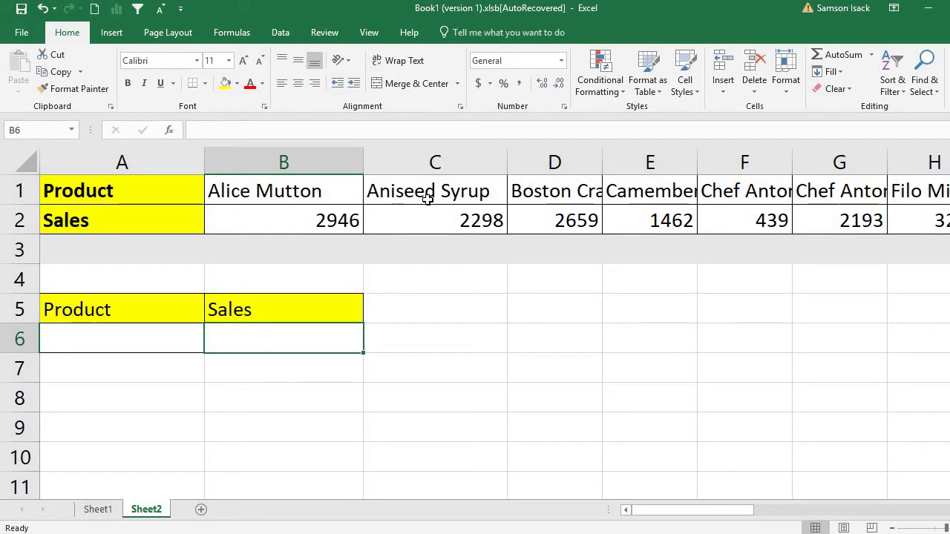
# Copy Boston Crab Meat from D1 and paste it into A6.
pyautogui.click(582, 191)
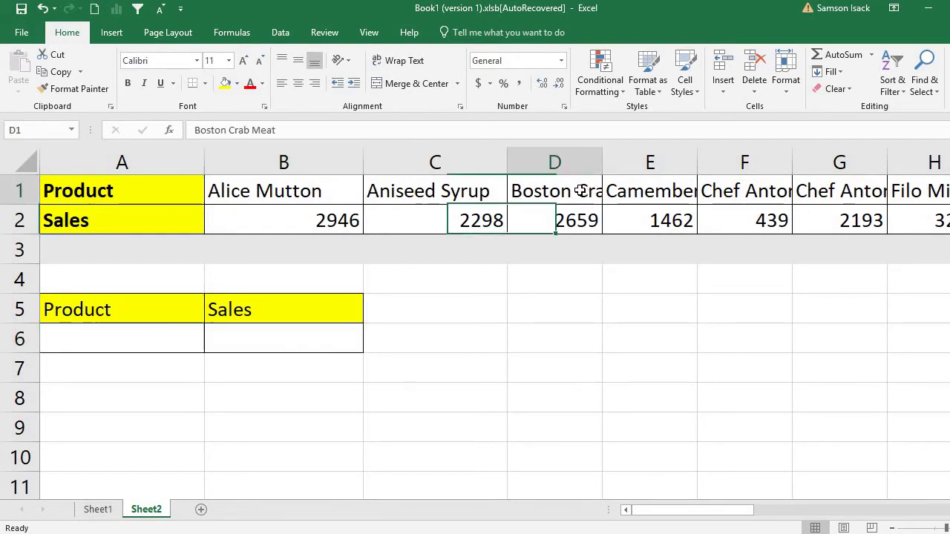
pyautogui.rightClick(580, 186)
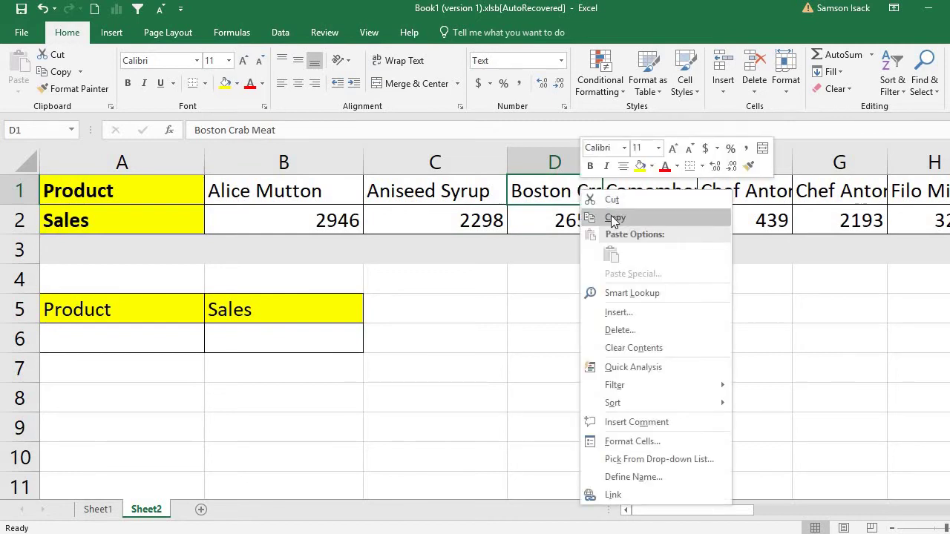
pyautogui.click(615, 215)
pyautogui.rightClick(162, 344)
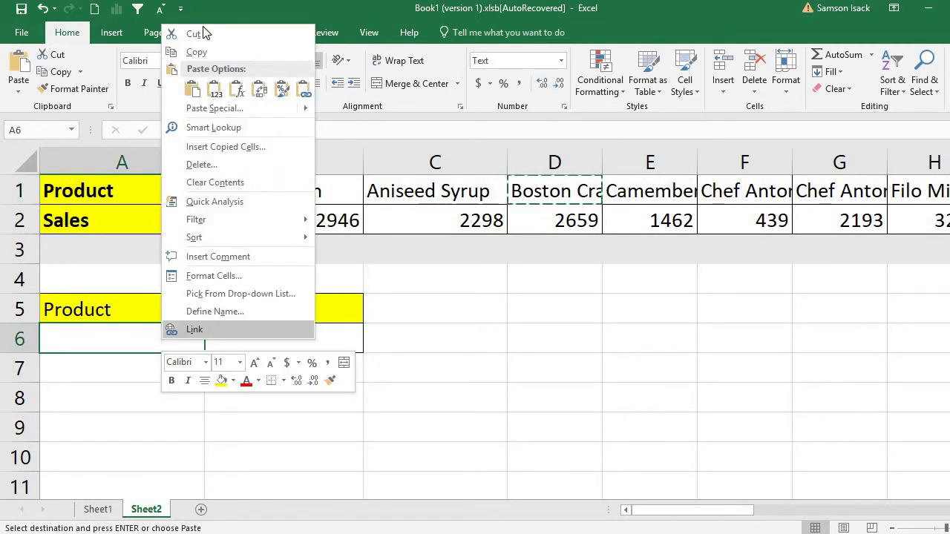
pyautogui.click(212, 79)
pyautogui.click(246, 336)
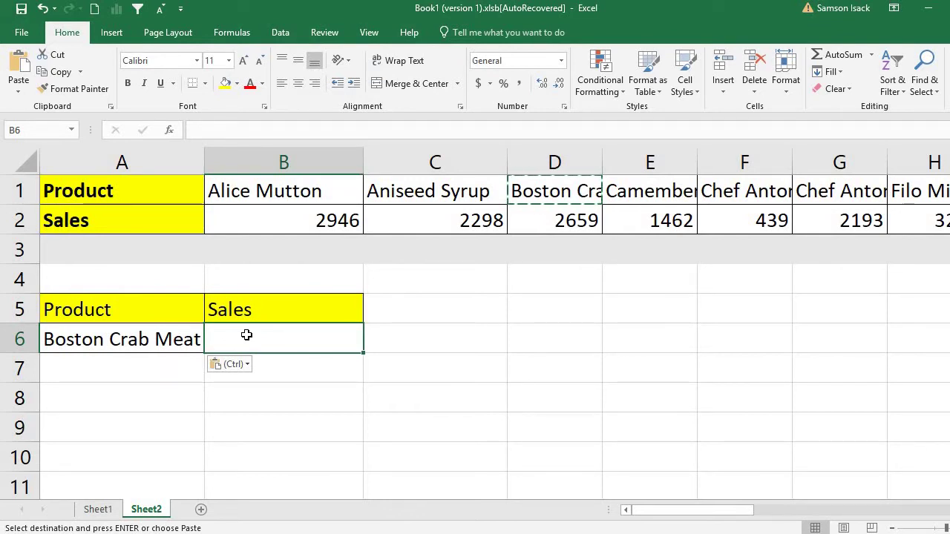
# Begin B6's formula as =HLOOKUP(A6,B1:Z2, using A6 as lookup value and B1:Z2 as table.
pyautogui.write('=')
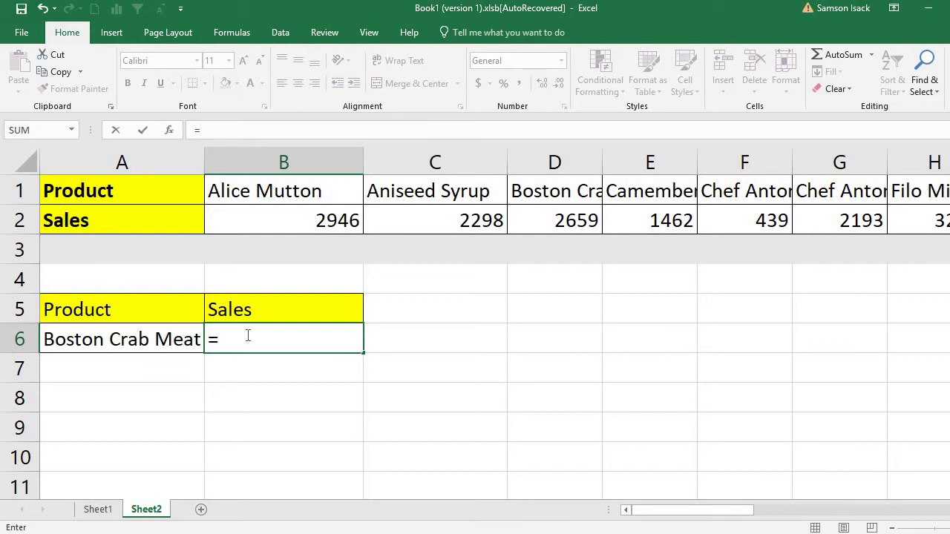
pyautogui.write('HLOOK')
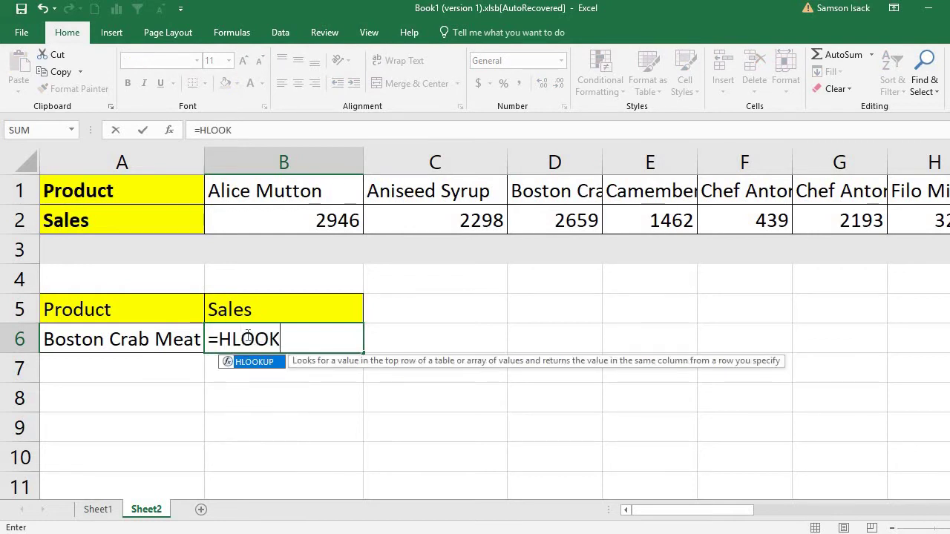
pyautogui.write('UP(')
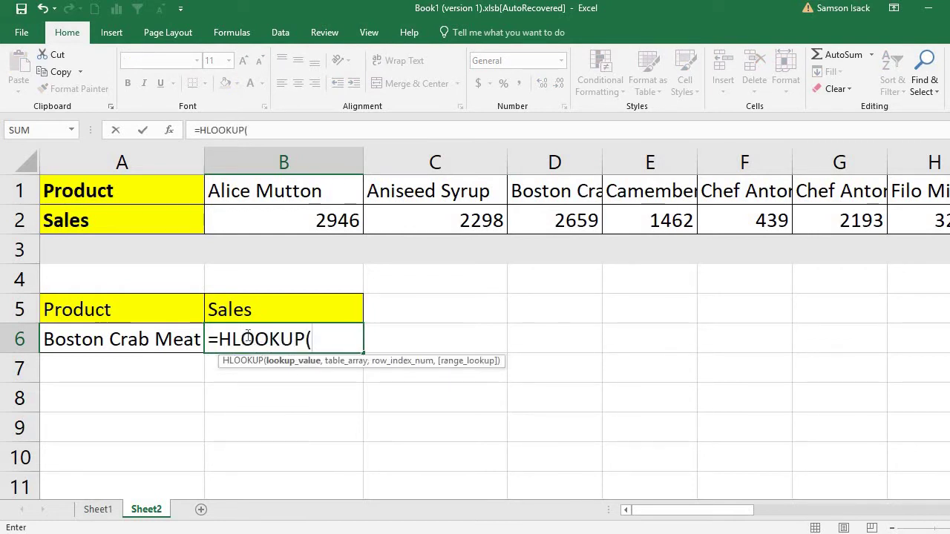
pyautogui.click(171, 339)
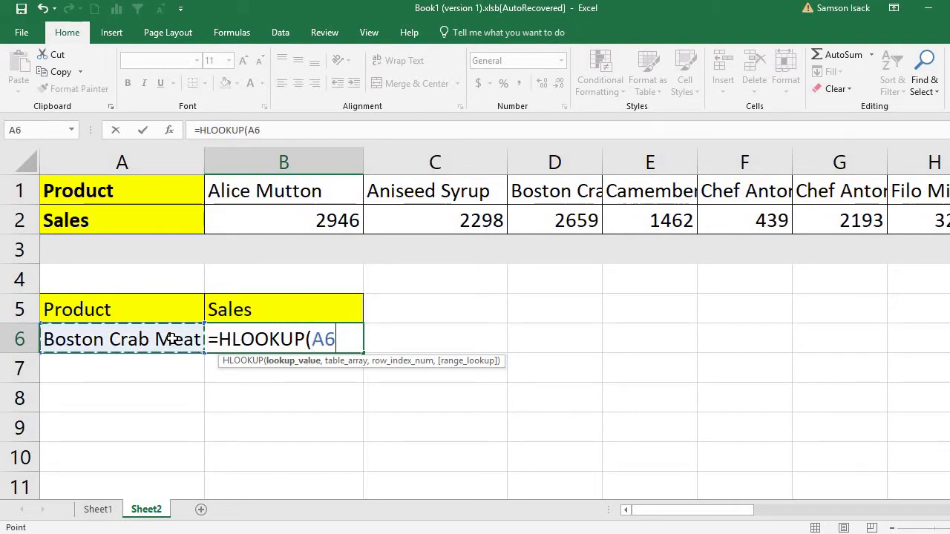
pyautogui.write(',')
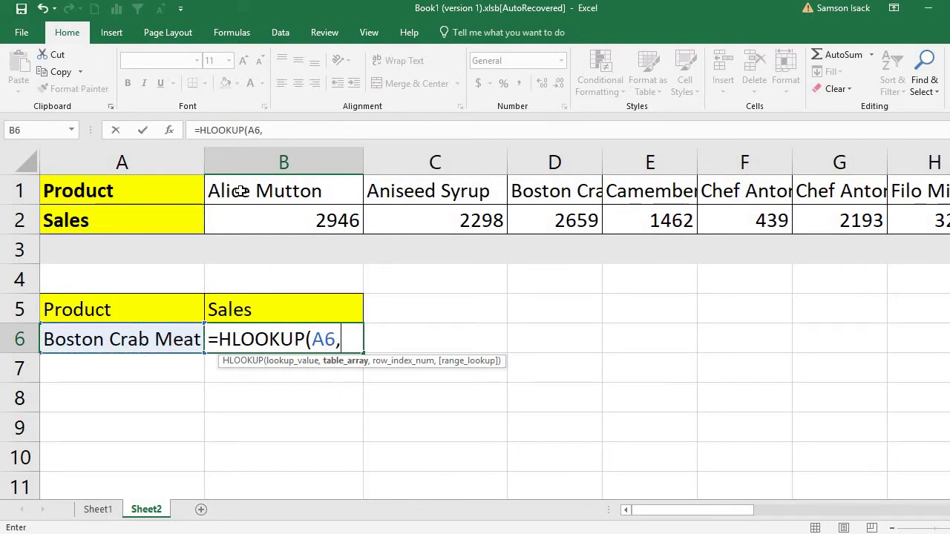
pyautogui.moveTo(241, 191)
pyautogui.mouseDown()
pyautogui.moveTo(931, 221)
pyautogui.moveTo(811, 220)
pyautogui.mouseUp()
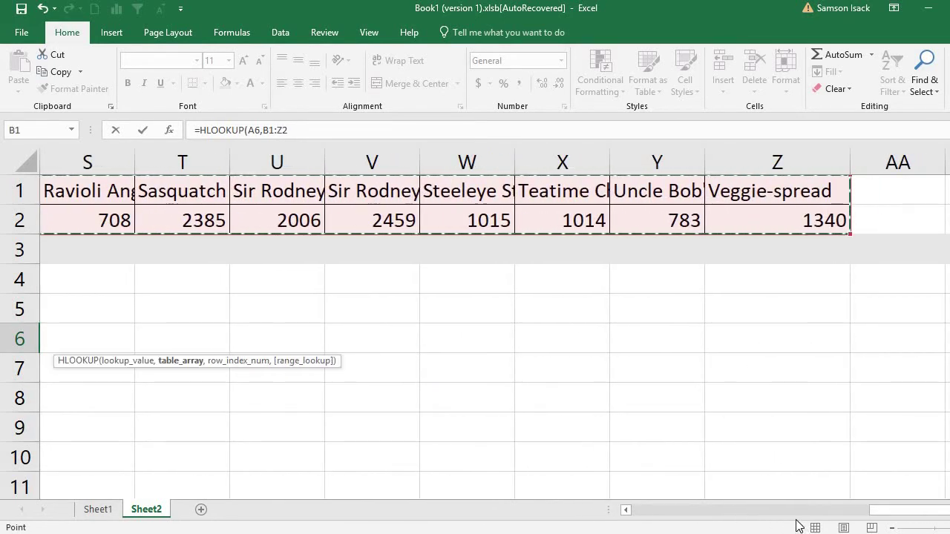
pyautogui.click(678, 512)
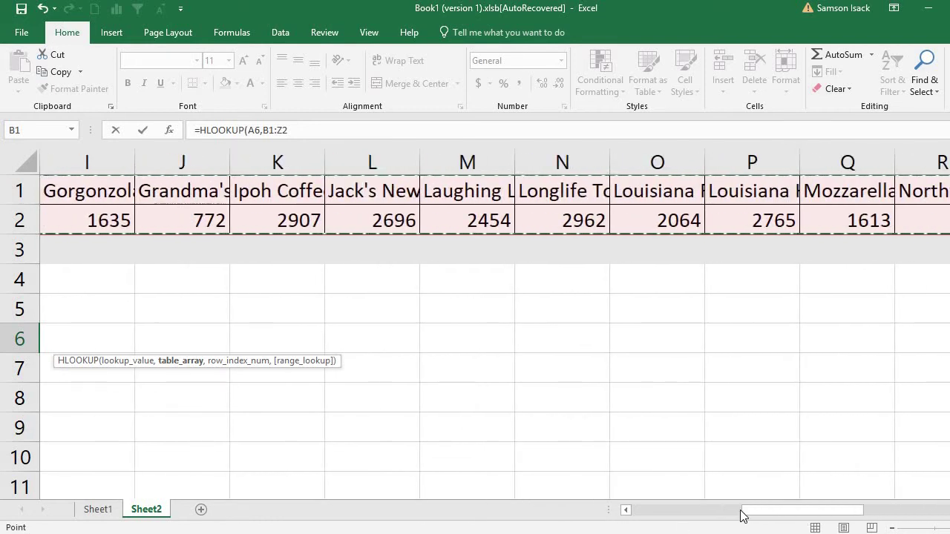
pyautogui.moveTo(742, 515); pyautogui.dragTo(656, 516)
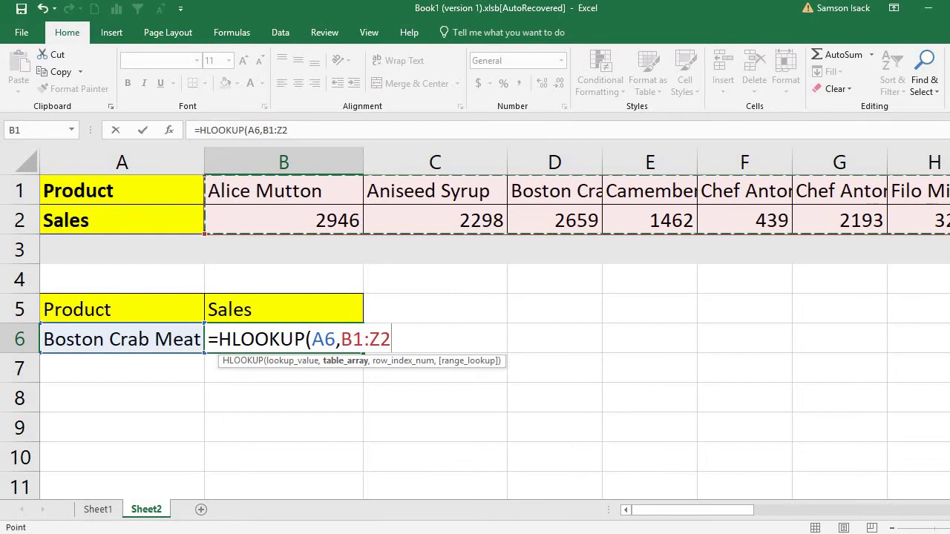
# Finish B6 as =HLOOKUP(A6,B1:Z2,2,FALSE) with exact match, returning 2659 for Boston Crab Meat.
pyautogui.write(',')
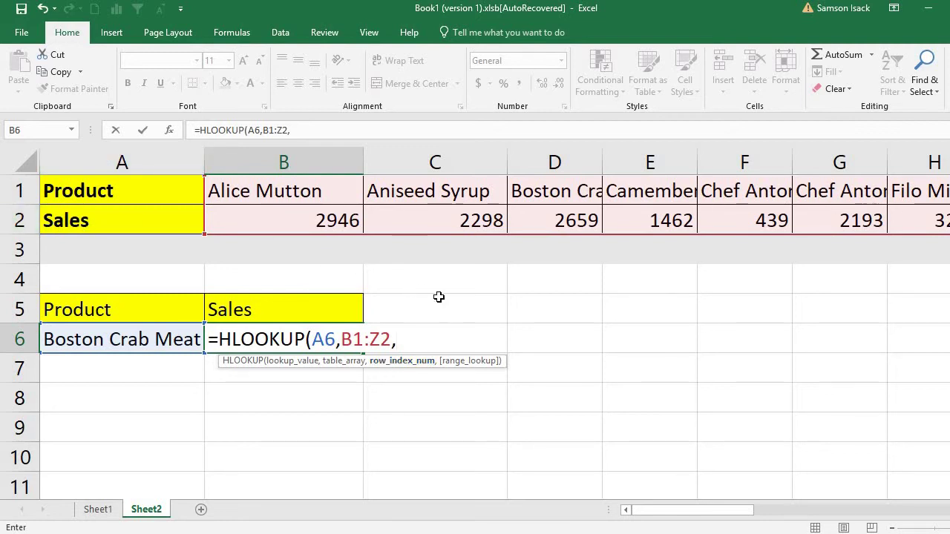
pyautogui.write('2')
pyautogui.write(',')
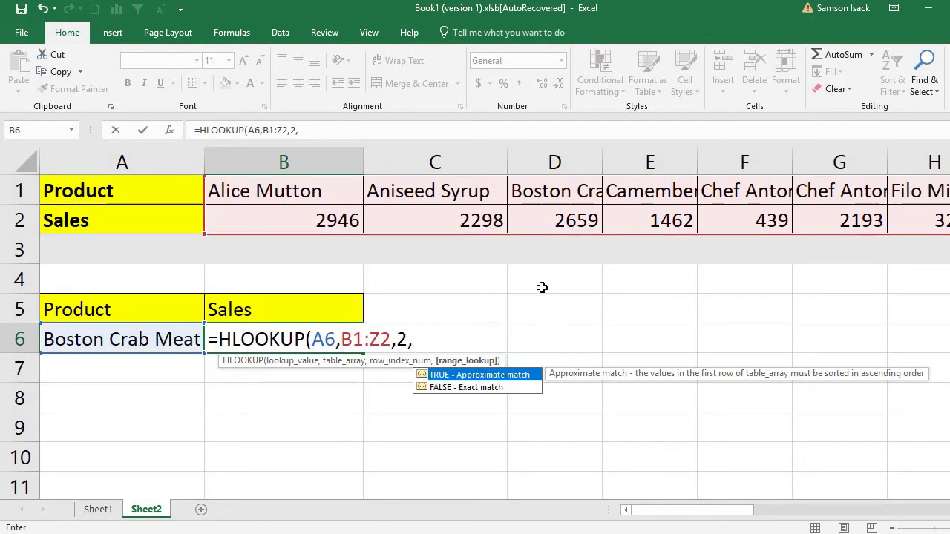
pyautogui.doubleClick(464, 387)
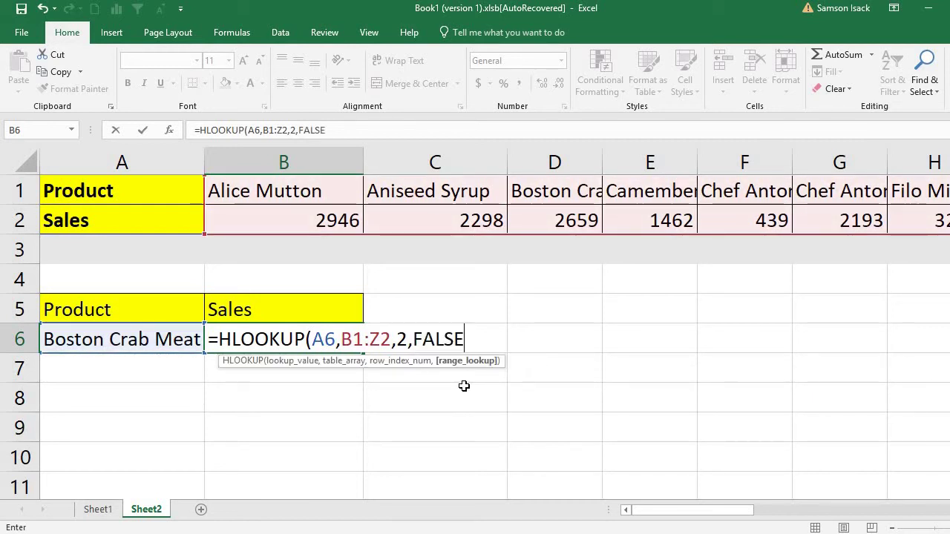
pyautogui.write(')')
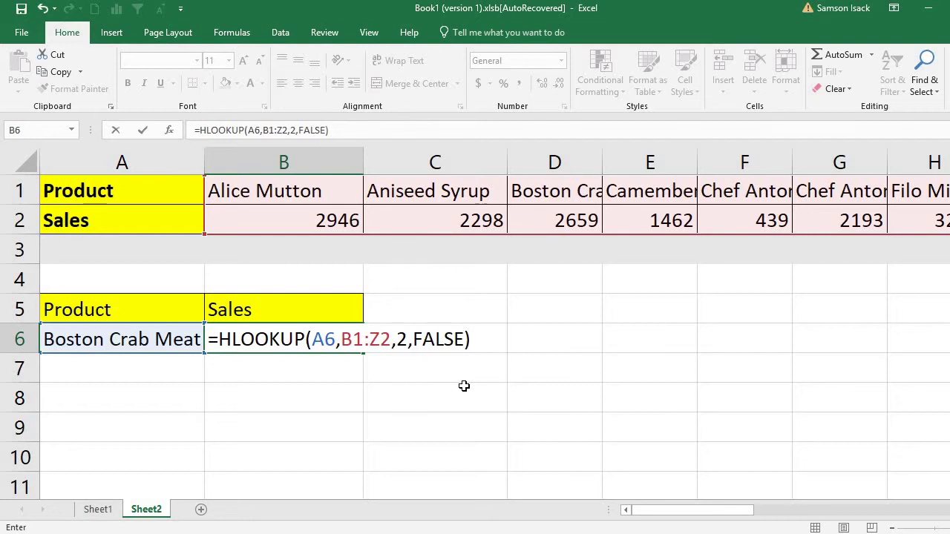
pyautogui.press('Return')
# Compare B6's 2659 with Boston Crab Meat's sales in D2 and the product name in A6.
pyautogui.click(259, 330)
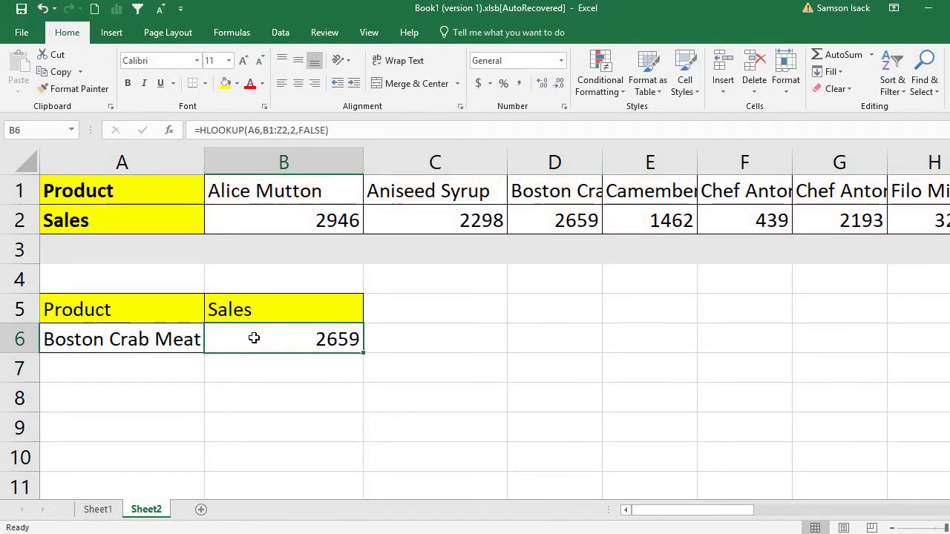
pyautogui.click(554, 219)
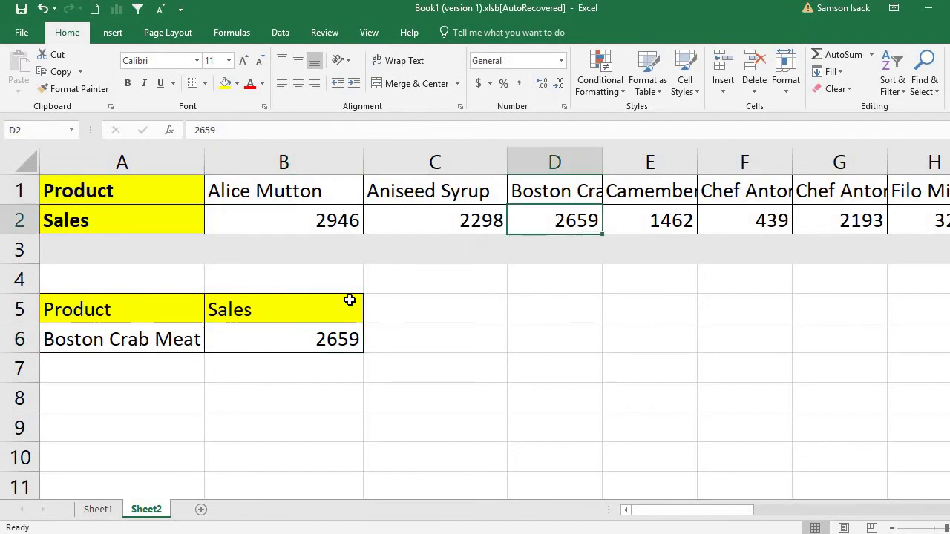
pyautogui.click(172, 340)
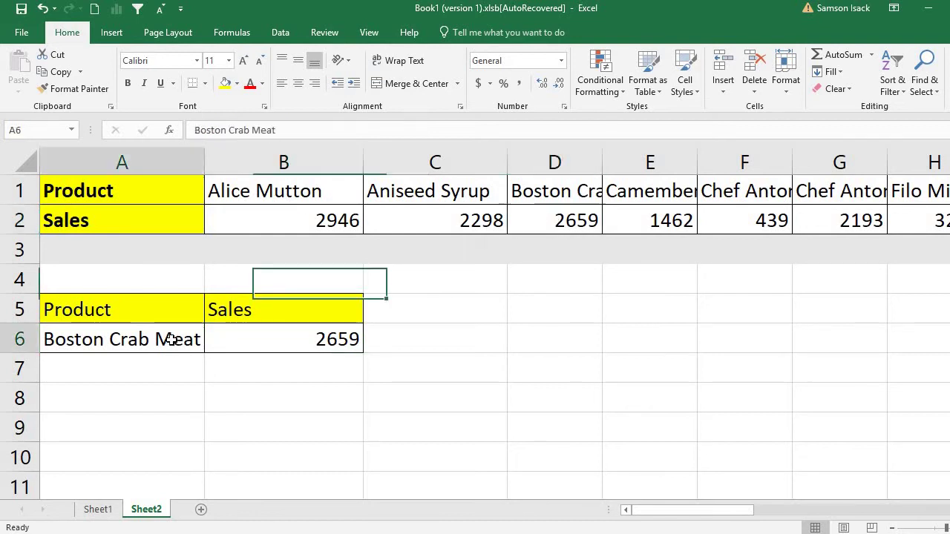
pyautogui.click(269, 338)
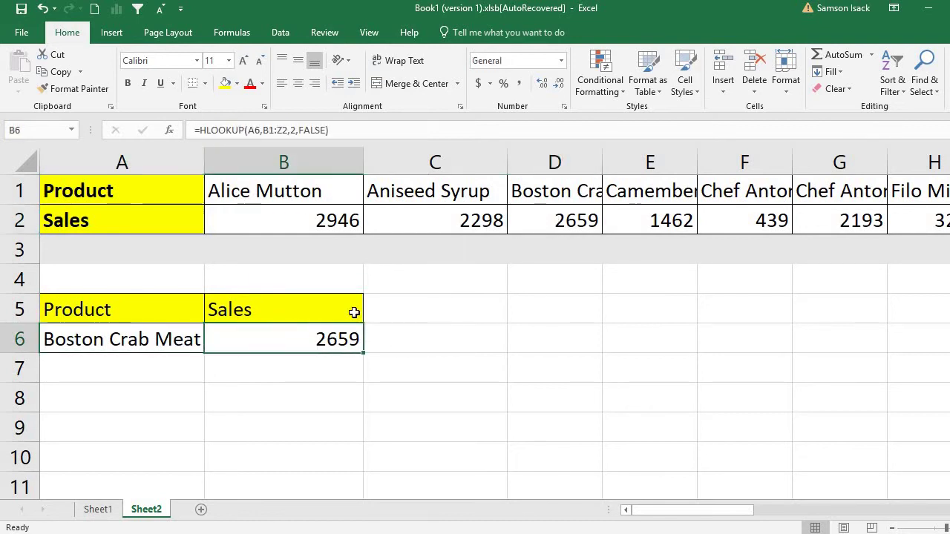
pyautogui.rightClick(436, 191)
# Paste Aniseed Syrup from C1 into A6 and confirm B6 now returns 2298.
pyautogui.click(471, 216)
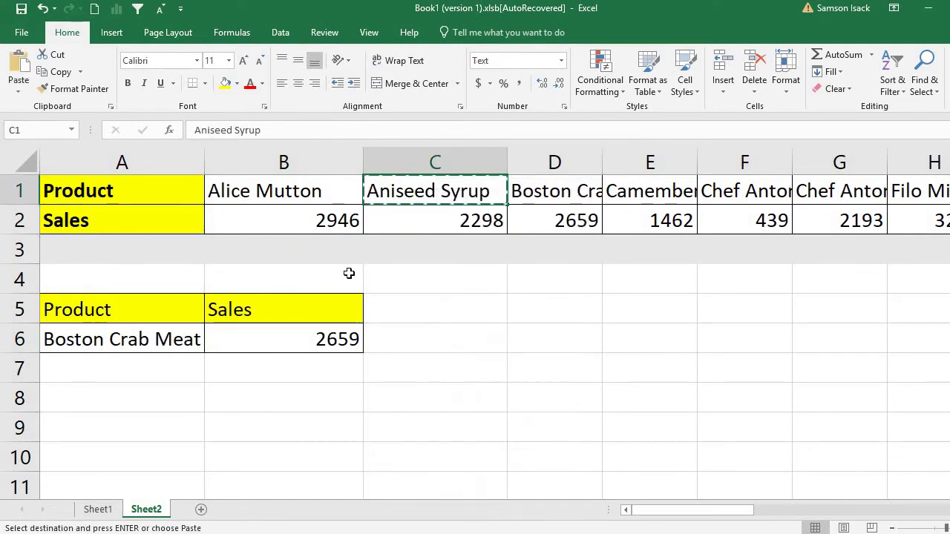
pyautogui.rightClick(136, 340)
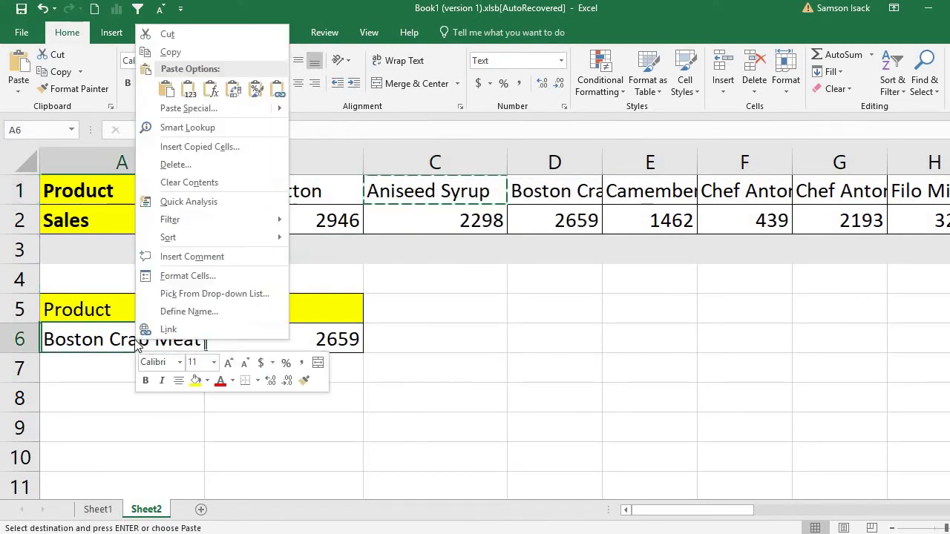
pyautogui.click(187, 95)
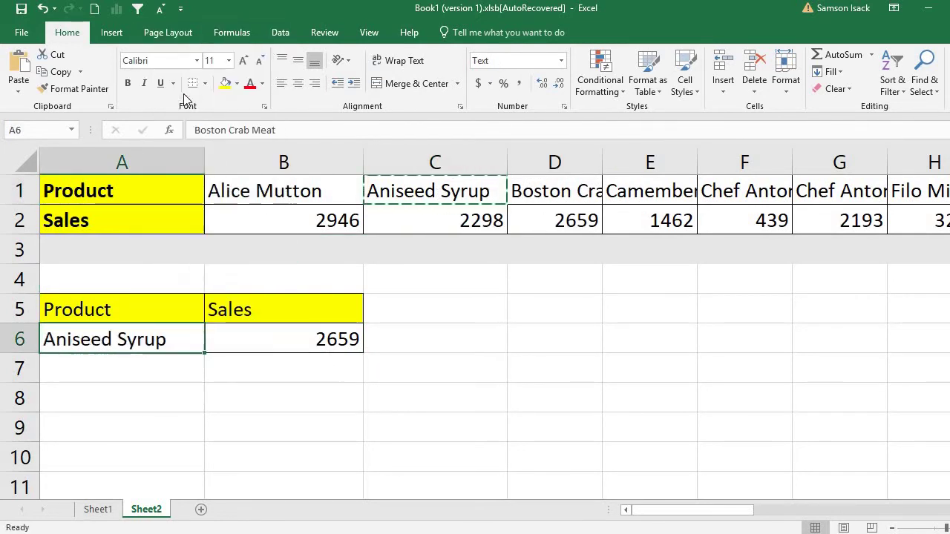
pyautogui.click(305, 346)
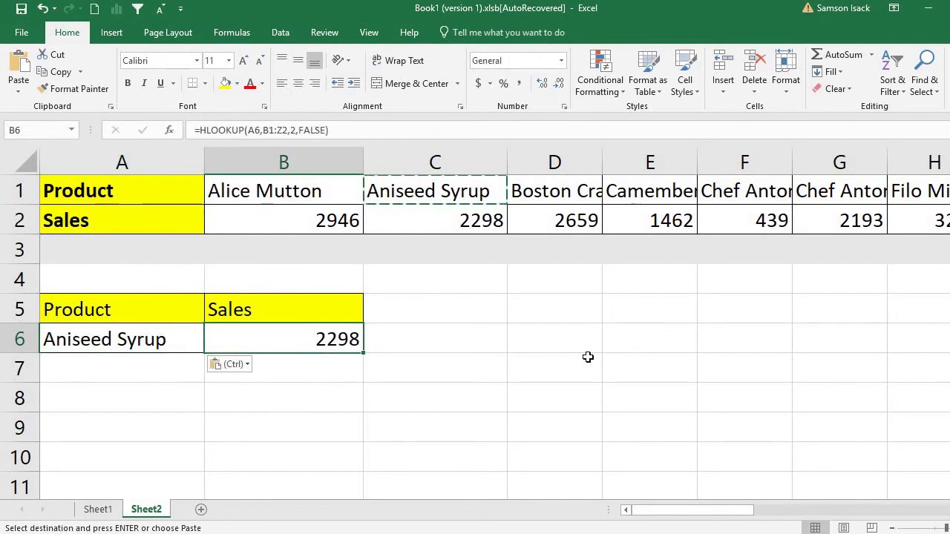
pyautogui.click(81, 328)
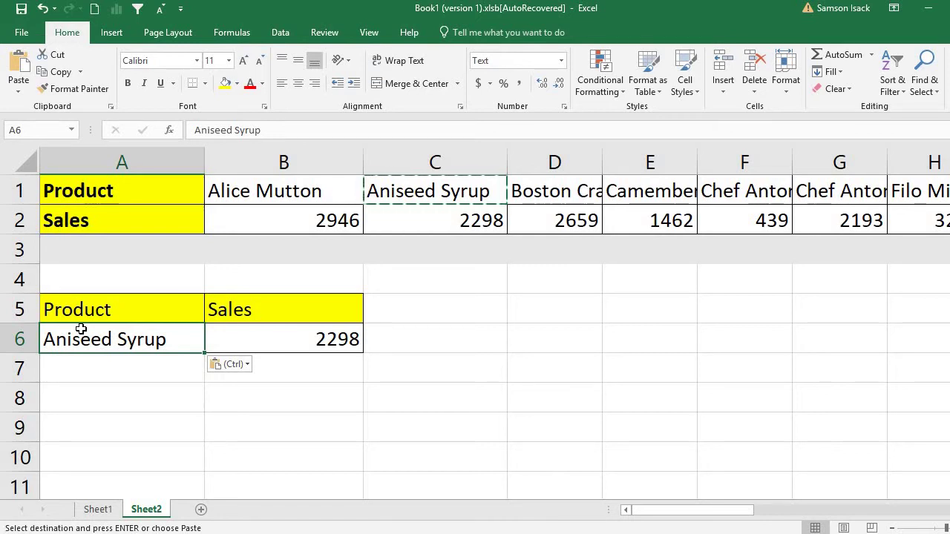
# Enter Coffee Mix in A6 so the B6 lookup shows #N/A.
pyautogui.press('Escape')
pyautogui.write('Cof')
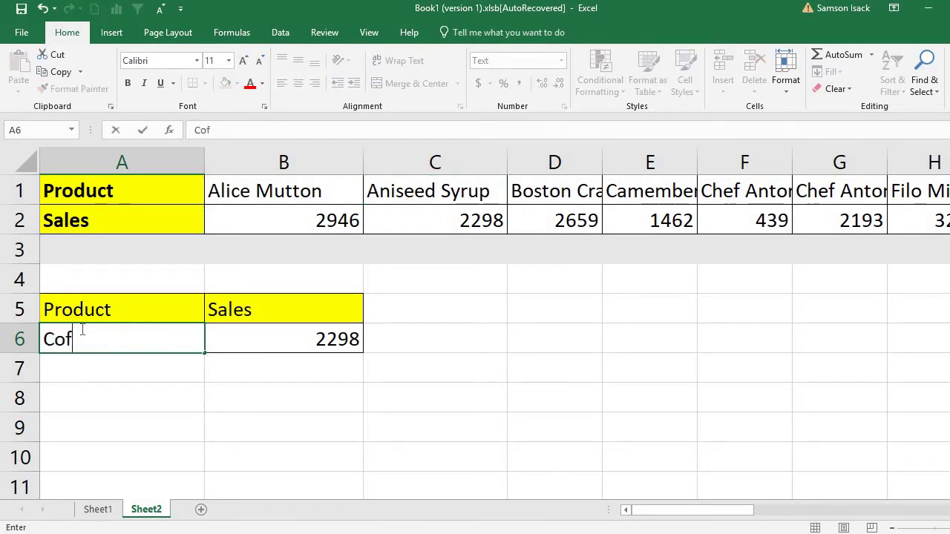
pyautogui.write('fee ')
pyautogui.write('Mix')
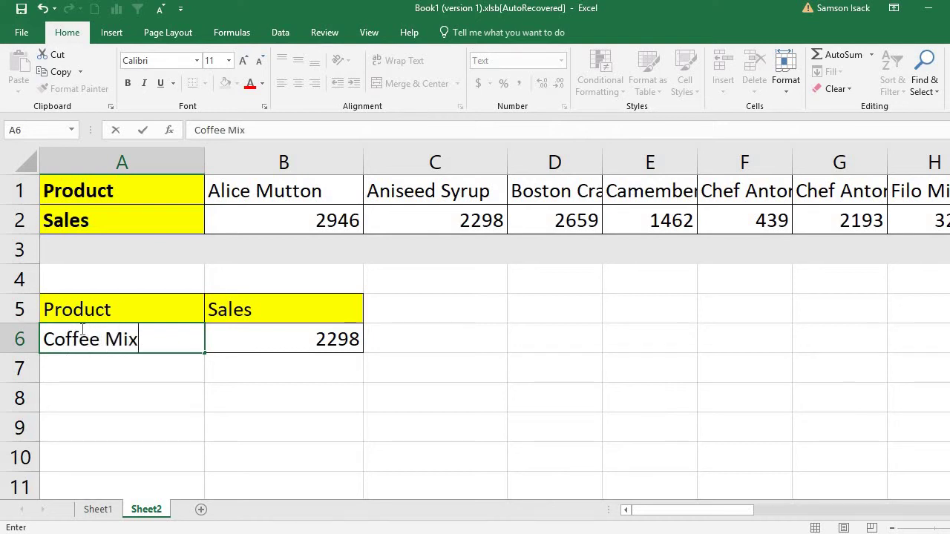
pyautogui.press('Return')
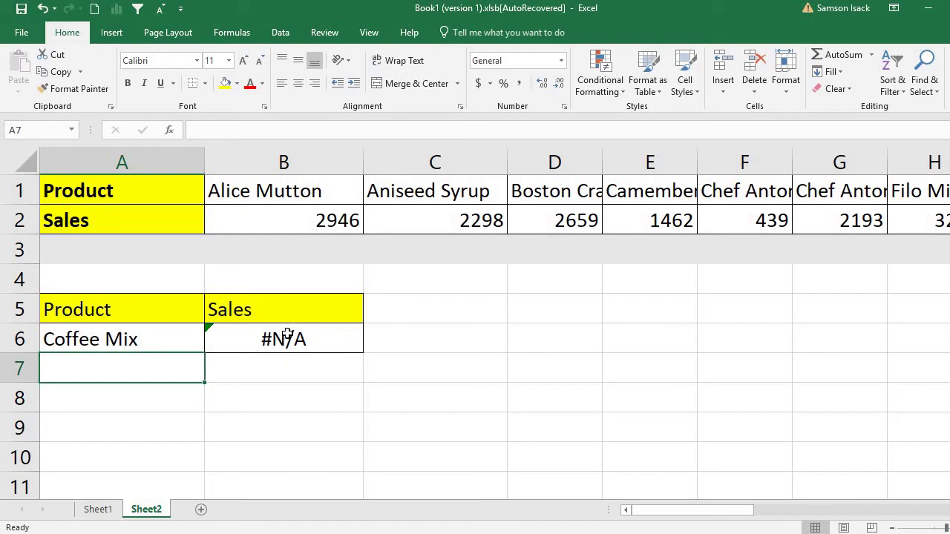
pyautogui.click(287, 335)
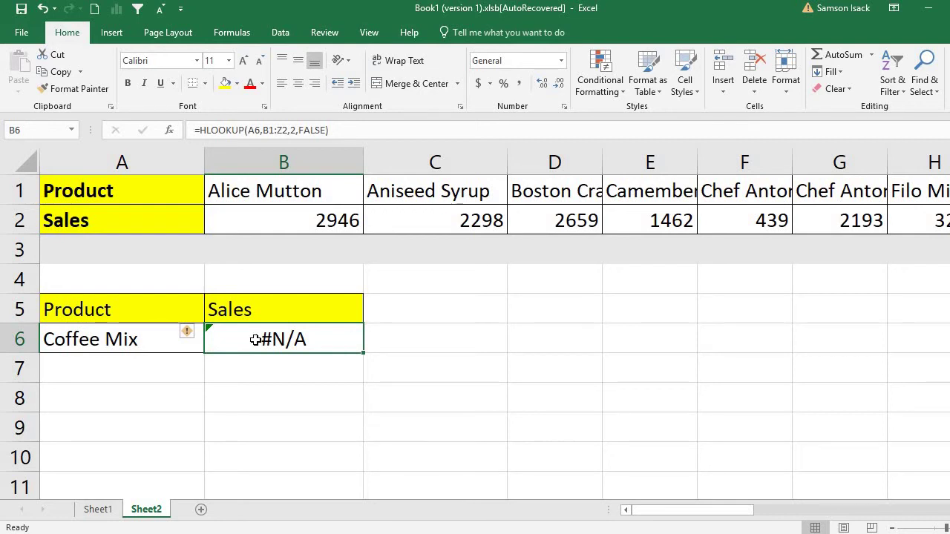
pyautogui.click(123, 339)
pyautogui.click(338, 337)
pyautogui.click(159, 341)
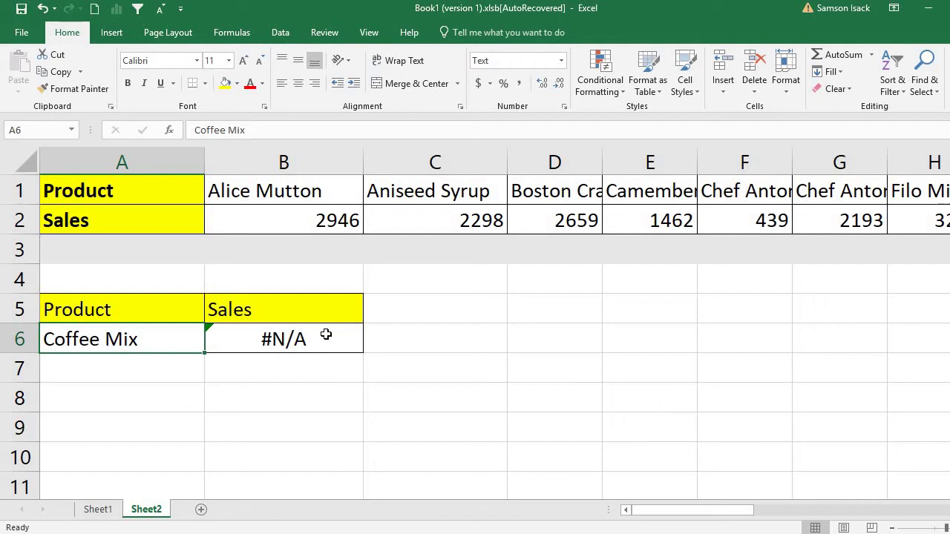
pyautogui.click(326, 335)
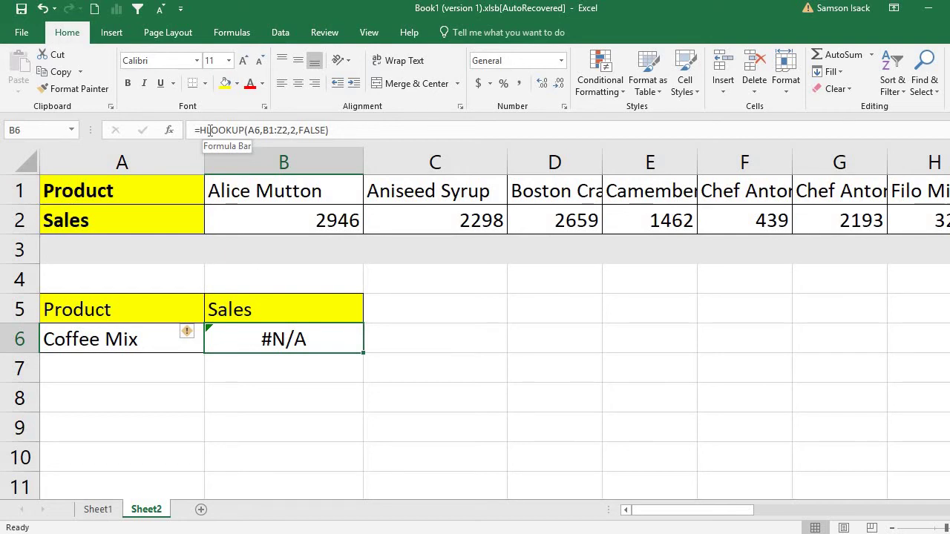
# Wrap B6's lookup as =IFNA(HLOOKUP(A6,B1:Z2,2,FALSE),0) so Coffee Mix returns 0.
pyautogui.click(198, 130)
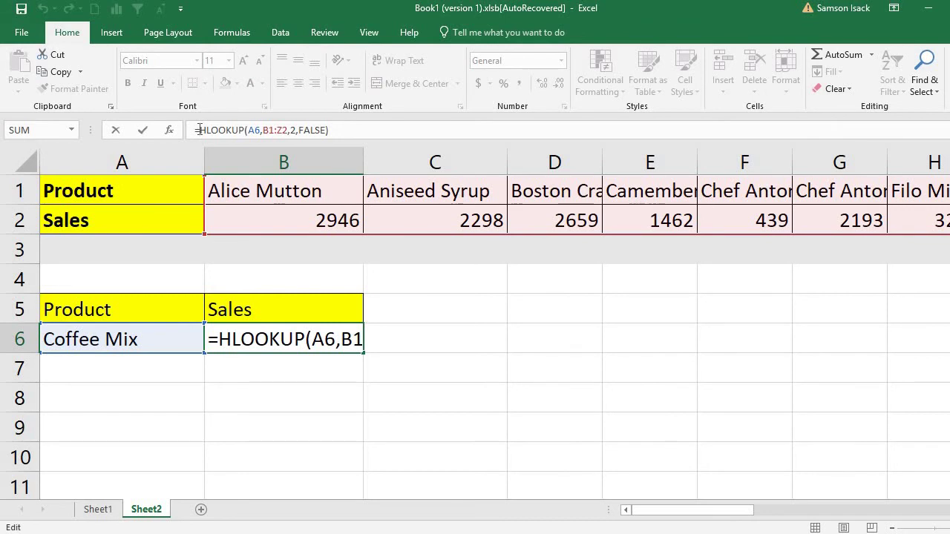
pyautogui.write('IFN')
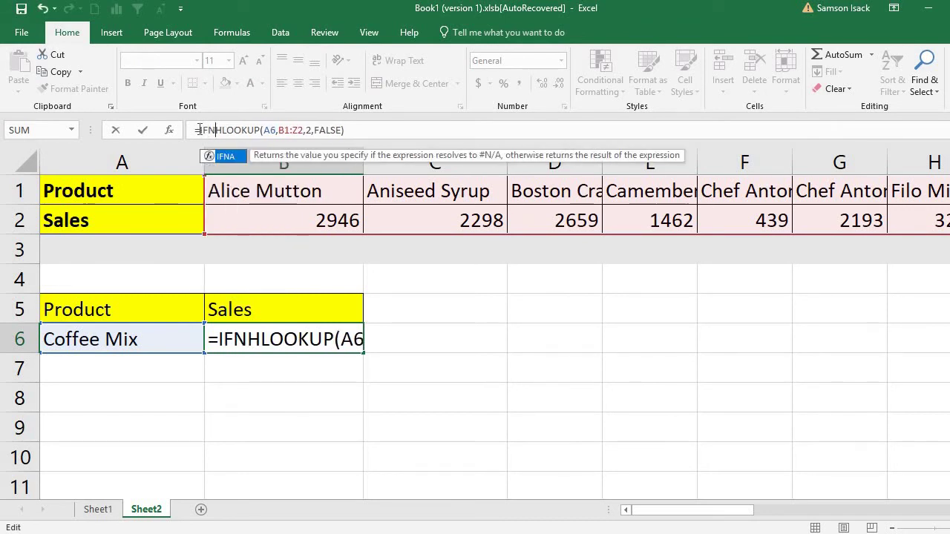
pyautogui.write('A(')
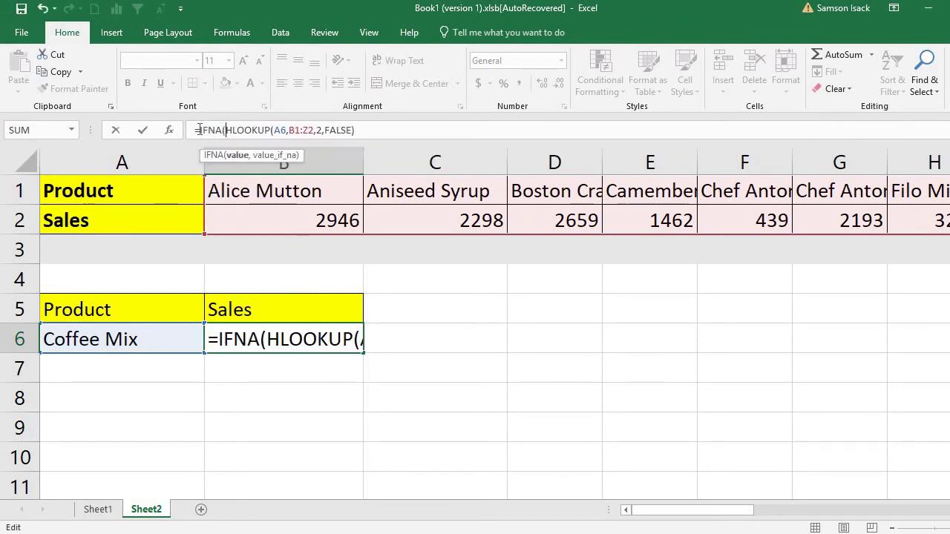
pyautogui.moveTo(225, 130); pyautogui.dragTo(355, 131)
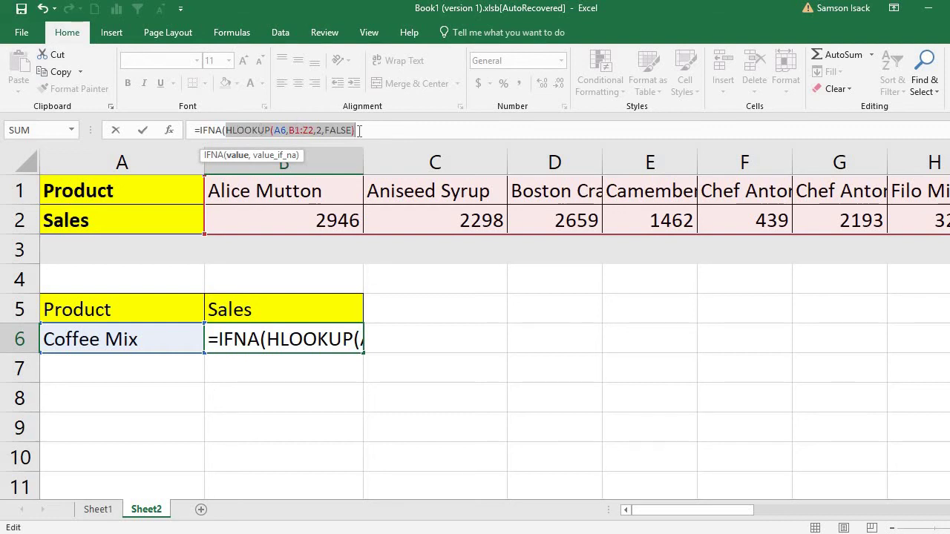
pyautogui.click(360, 130)
pyautogui.write(',')
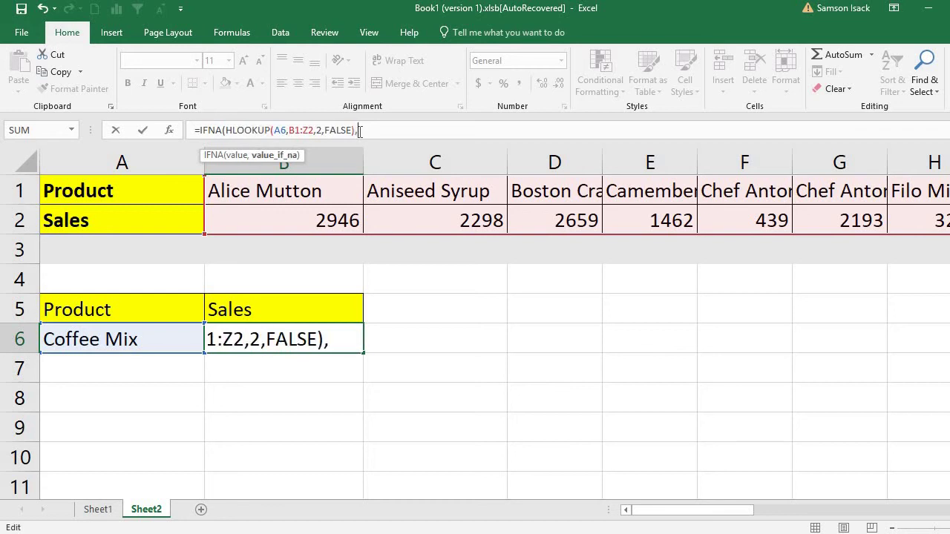
pyautogui.write('0')
pyautogui.write(')')
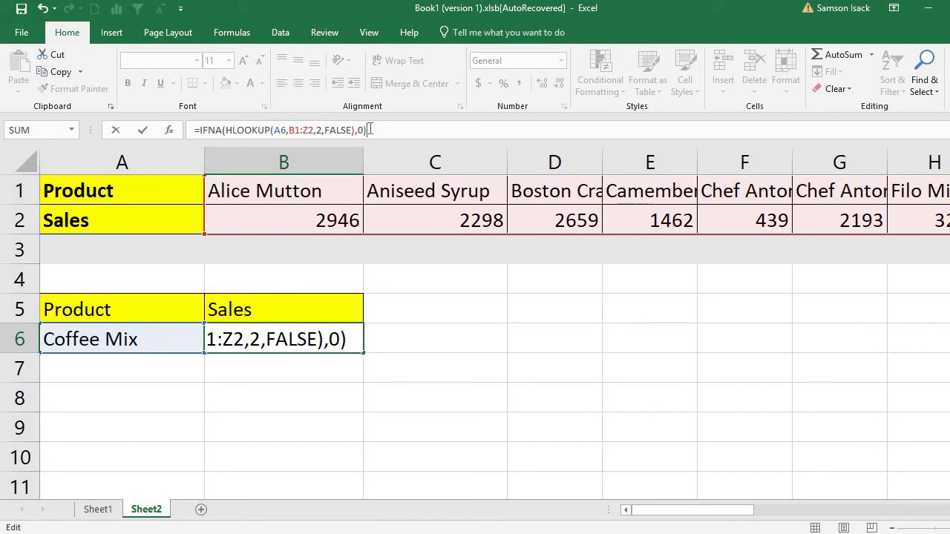
pyautogui.press('Return')
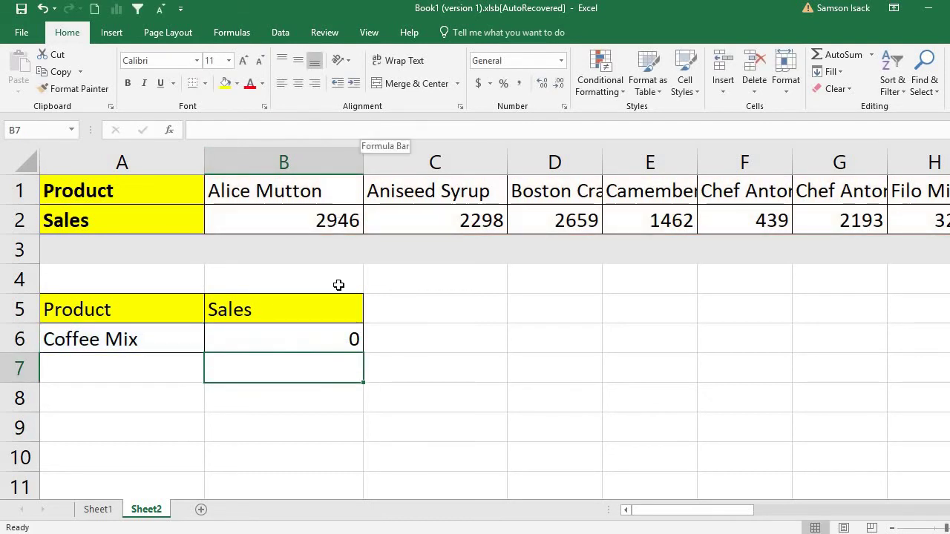
pyautogui.click(285, 331)
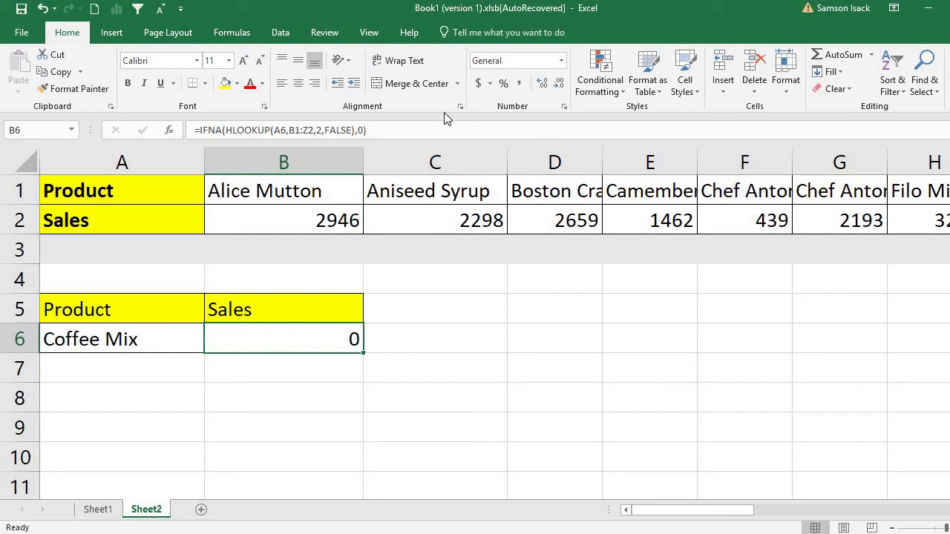
pyautogui.click(361, 130)
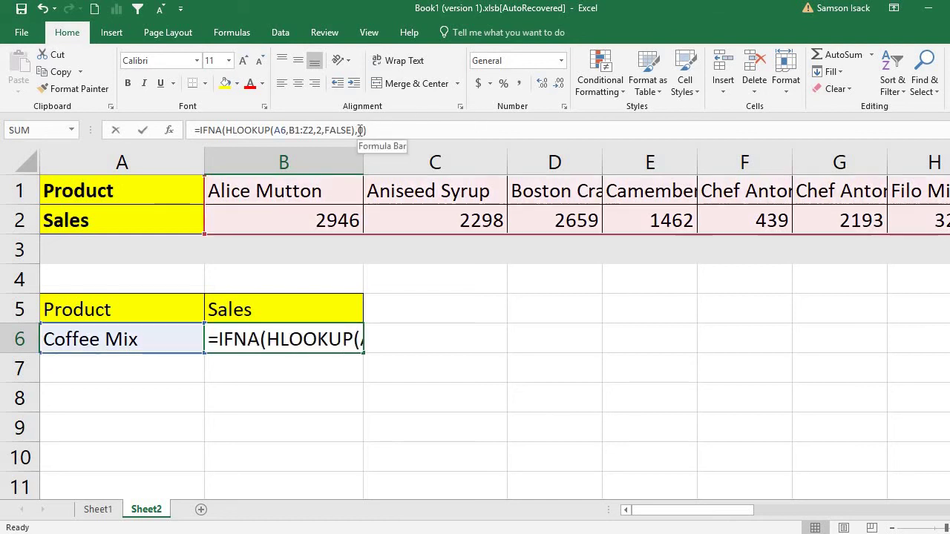
pyautogui.write('1')
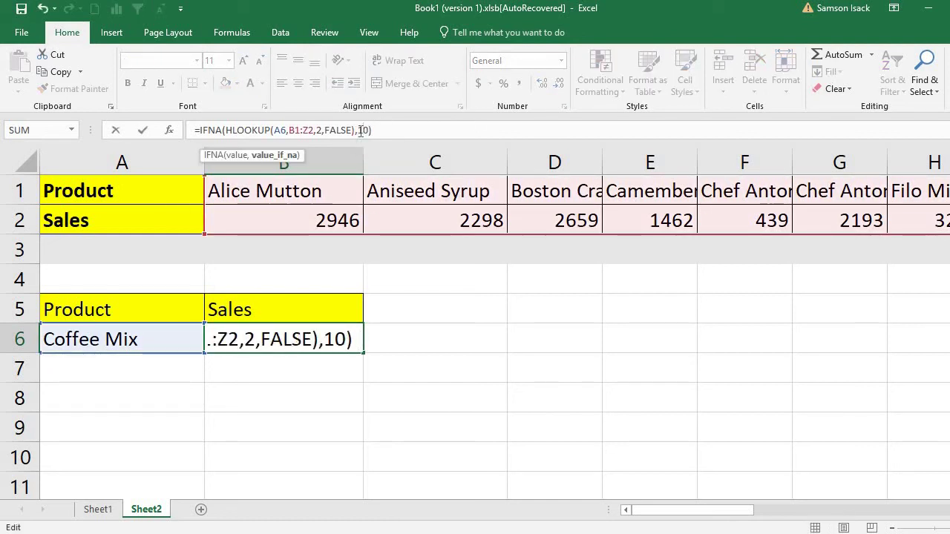
pyautogui.write('0')
pyautogui.hotkey('ctrl', 'Return')
pyautogui.press('Return')
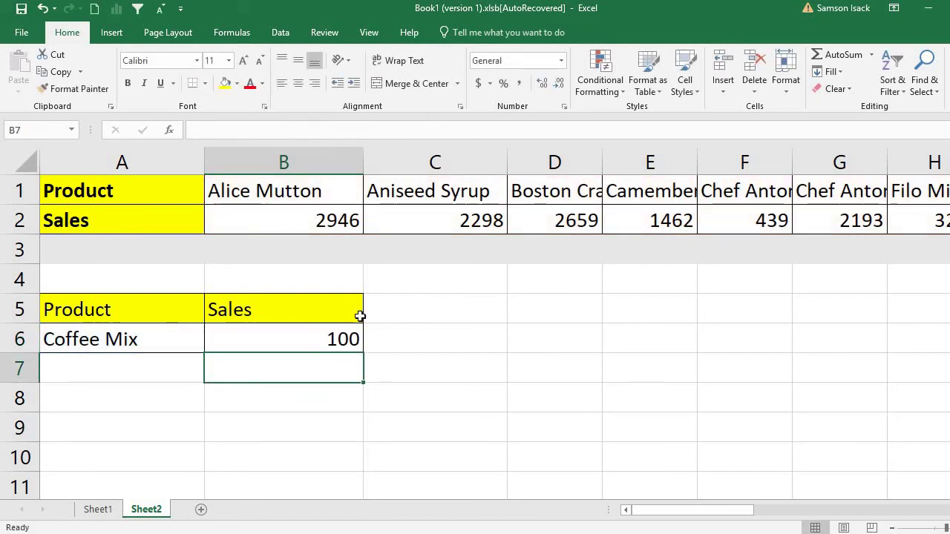
pyautogui.press('Up')
pyautogui.click(373, 130)
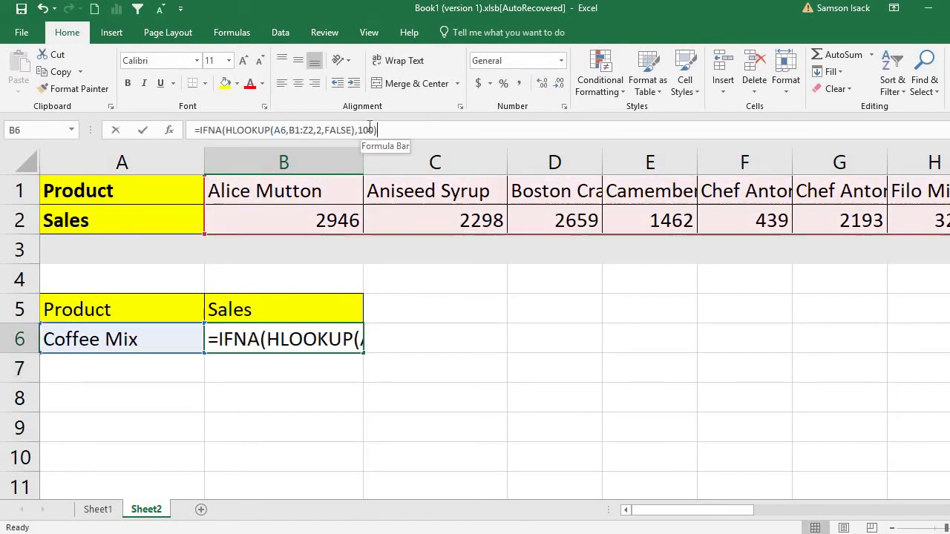
pyautogui.press('BackSpace')
pyautogui.press('BackSpace')
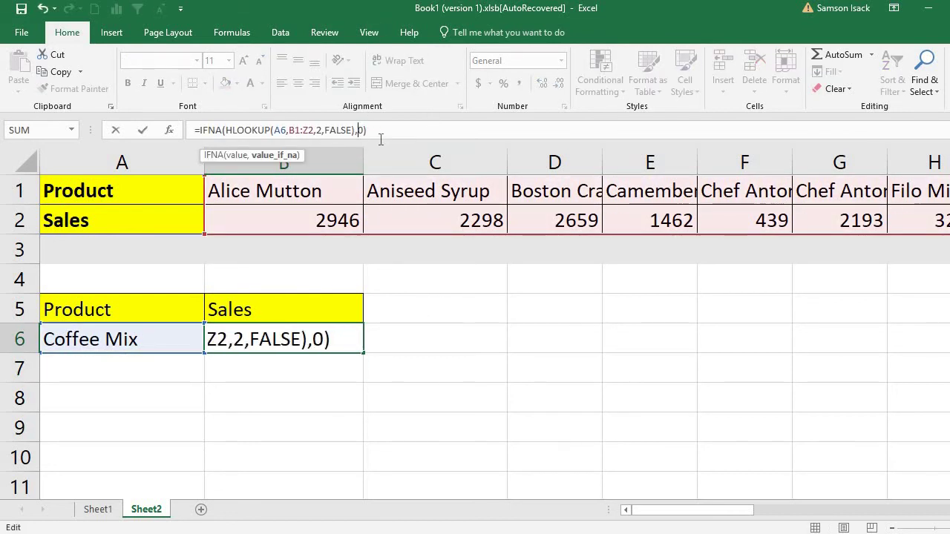
pyautogui.press('Return')
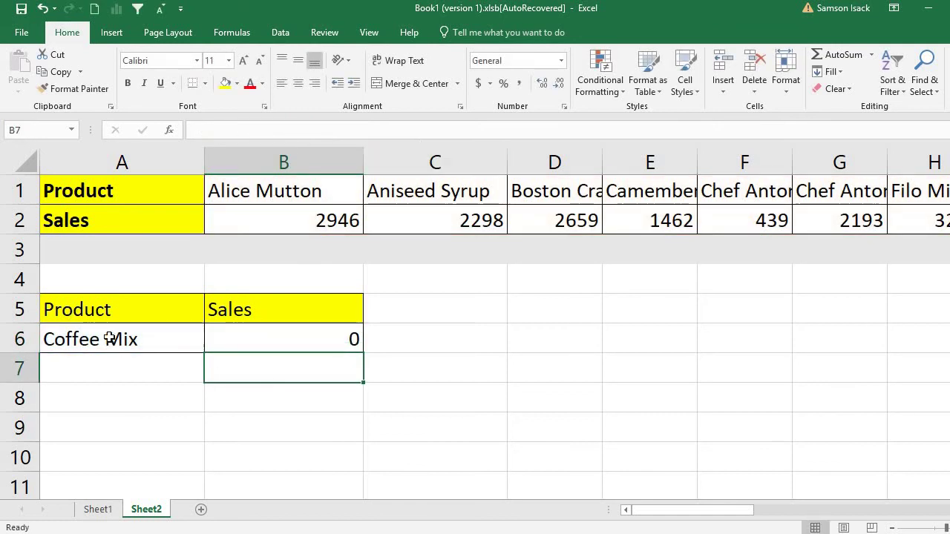
pyautogui.click(110, 338)
pyautogui.click(220, 334)
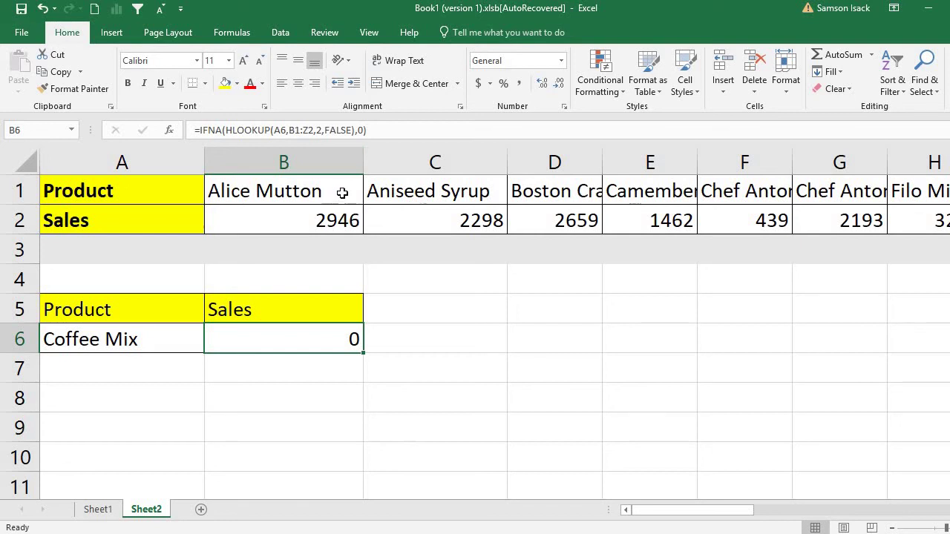
# Paste Alice Mutton from B1 into A6 and check the B6 lookup result.
pyautogui.click(319, 191)
pyautogui.rightClick(319, 192)
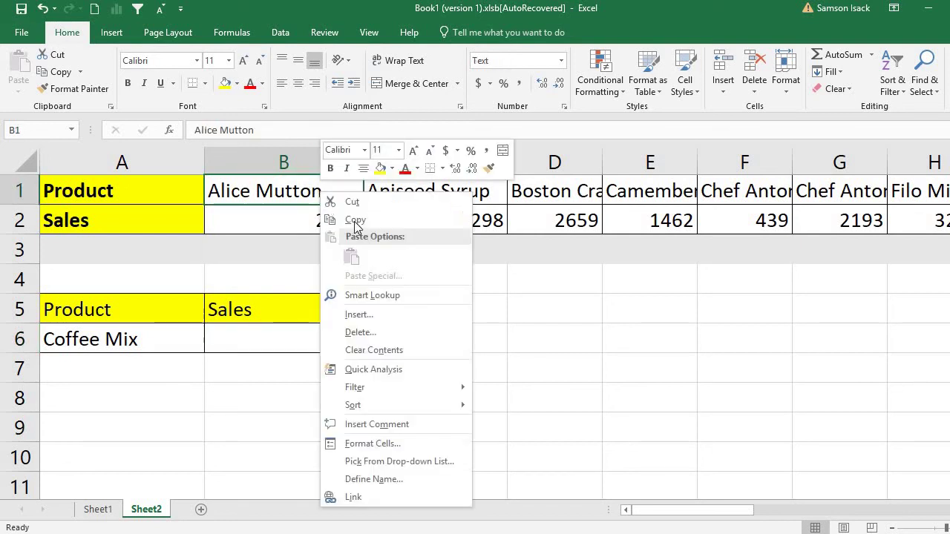
pyautogui.click(355, 223)
pyautogui.rightClick(163, 342)
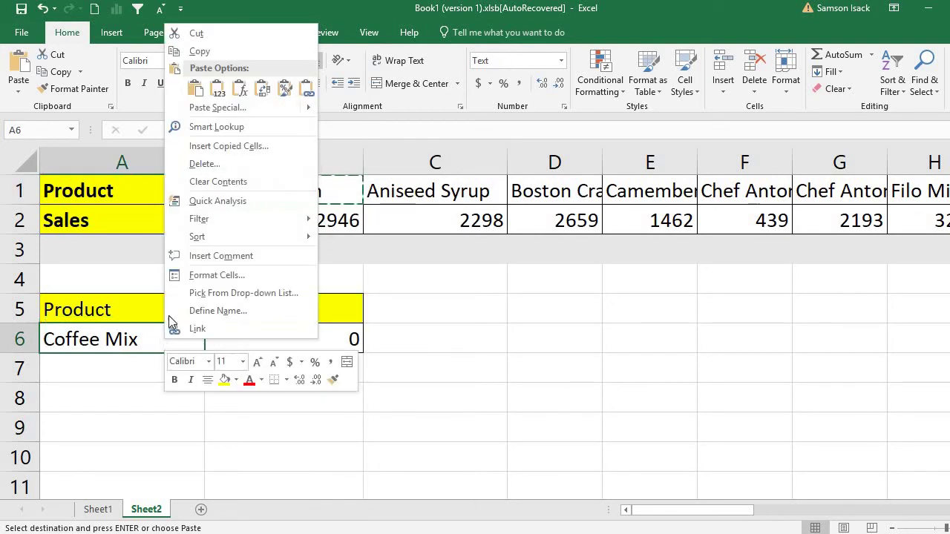
pyautogui.click(223, 91)
pyautogui.click(321, 339)
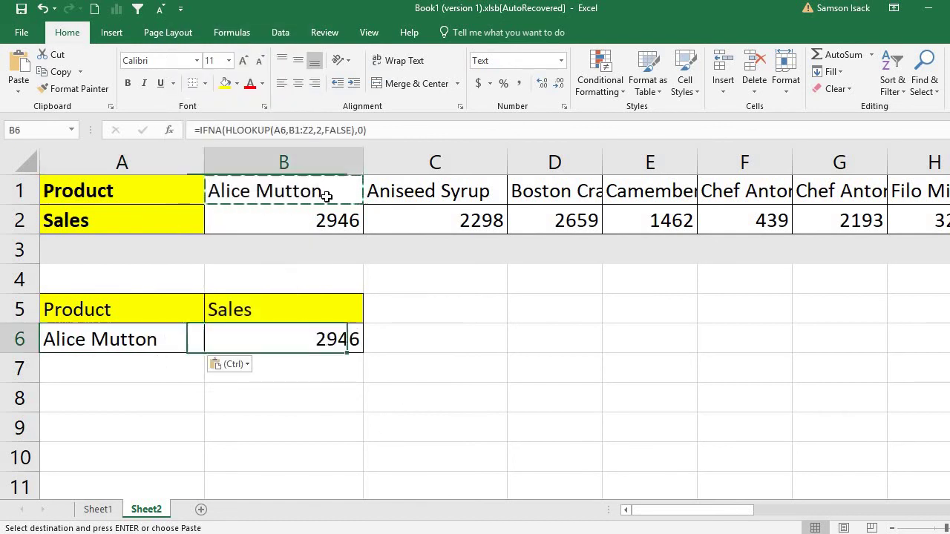
# Trim characters off the product name in A6, shortening it to Alice M.
pyautogui.click(170, 340)
pyautogui.doubleClick(170, 340)
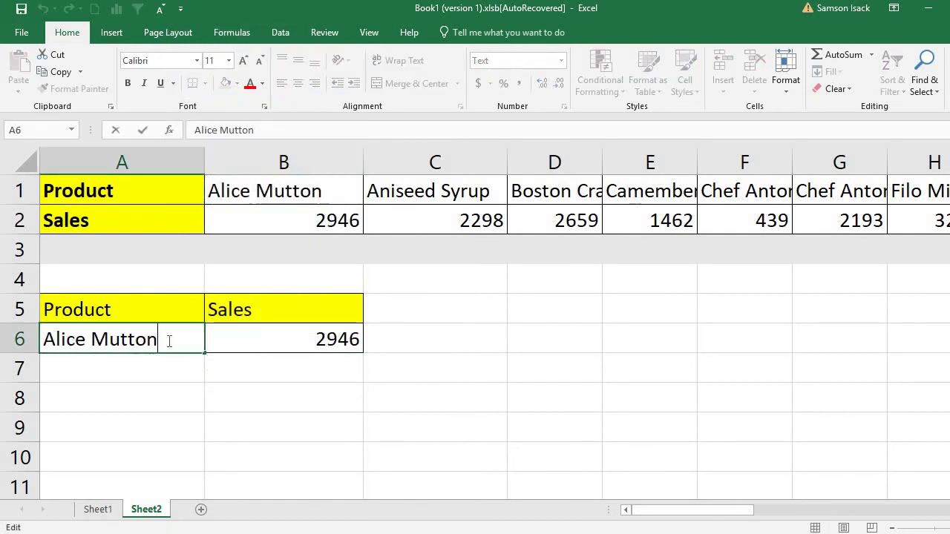
pyautogui.press('BackSpace')
pyautogui.press('BackSpace')
pyautogui.press('BackSpace')
pyautogui.press('BackSpace')
pyautogui.press('BackSpace')
pyautogui.press('Return')
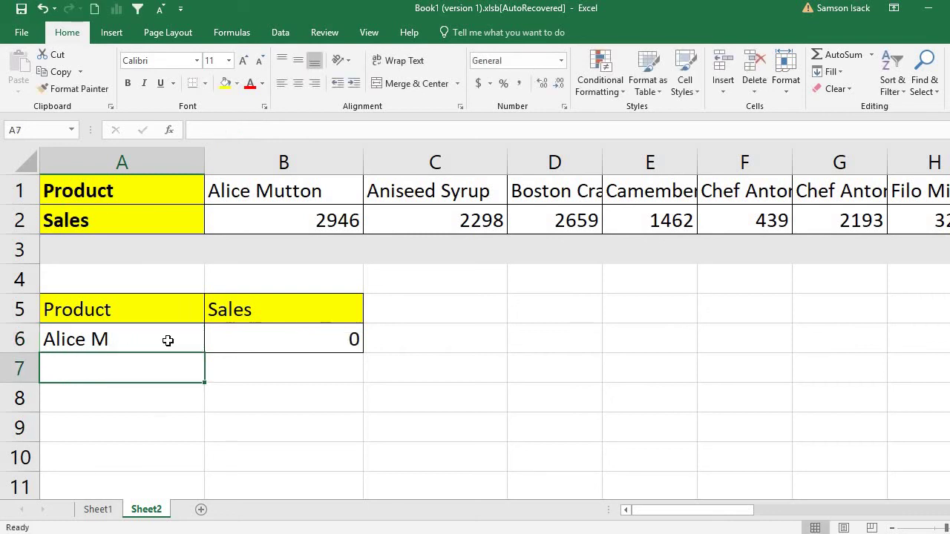
pyautogui.click(156, 339)
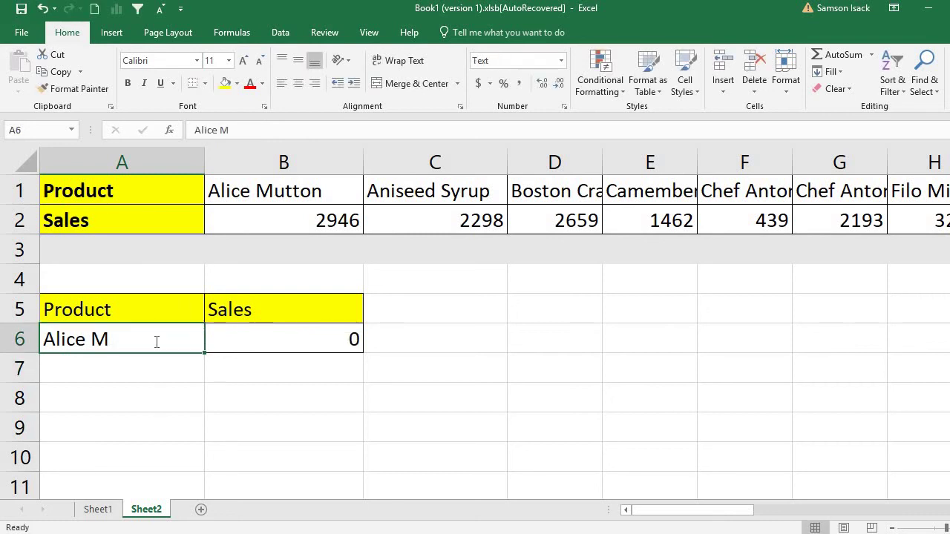
pyautogui.doubleClick(157, 341)
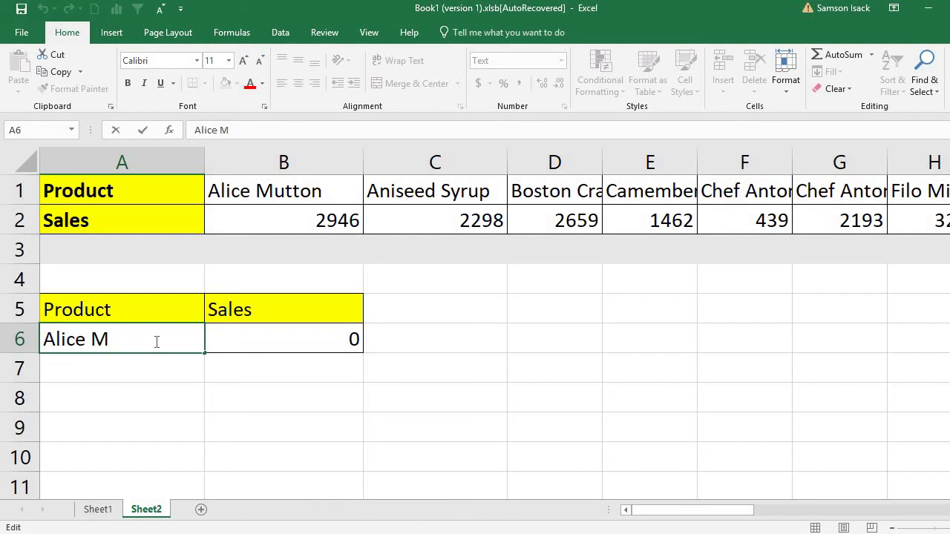
pyautogui.press('BackSpace')
pyautogui.press('BackSpace')
pyautogui.press('BackSpace')
pyautogui.press('BackSpace')
pyautogui.press('BackSpace')
pyautogui.press('BackSpace')
pyautogui.press('BackSpace')
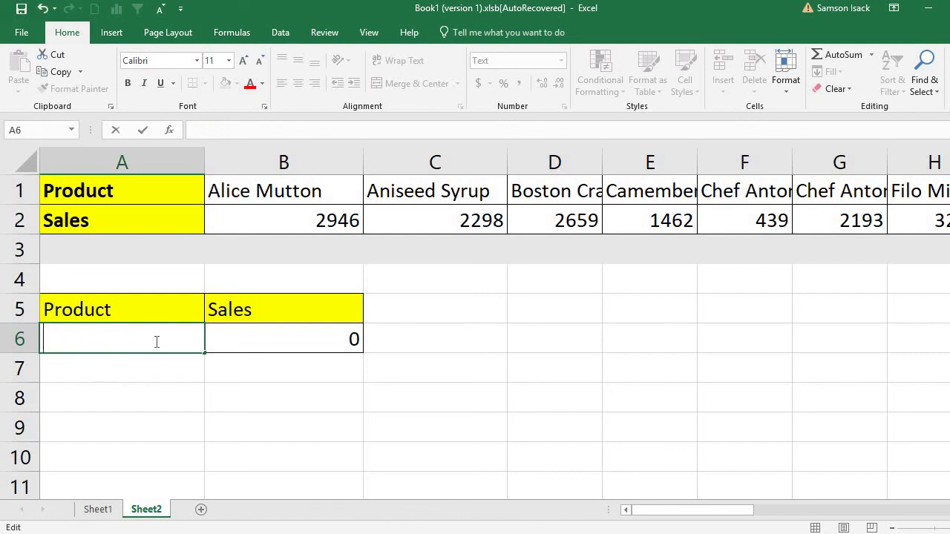
pyautogui.rightClick(99, 336)
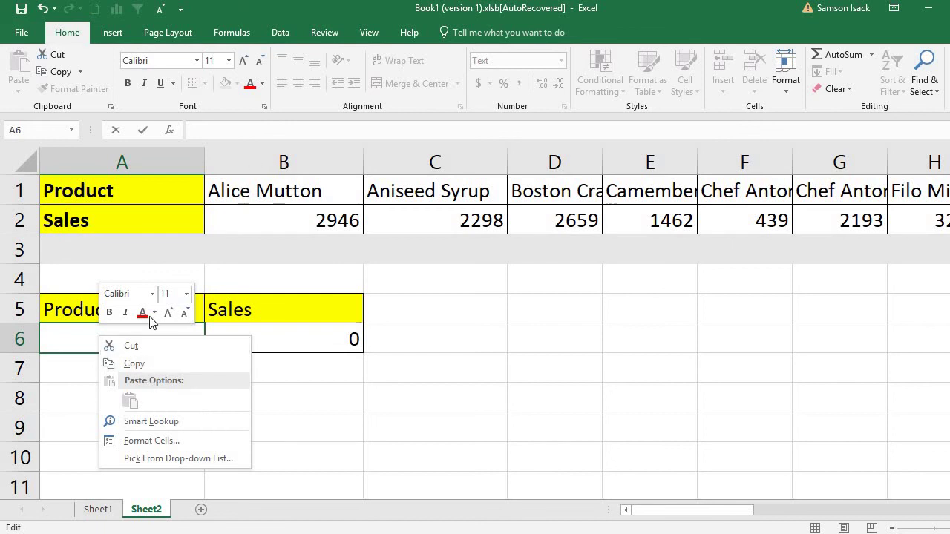
pyautogui.click(69, 343)
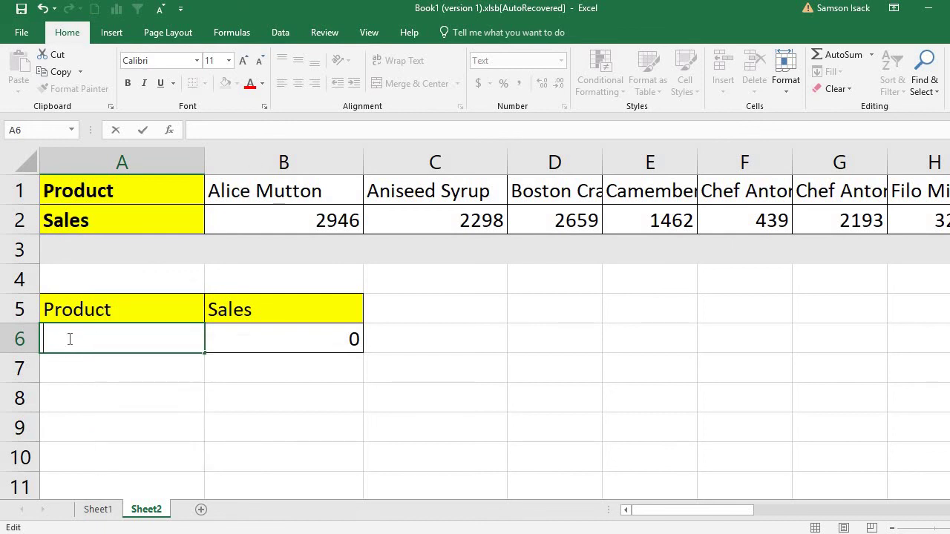
# Restore Alice Mutton in A6 by copying B1 again, so B6 shows 2946.
pyautogui.click(279, 191)
pyautogui.rightClick(279, 191)
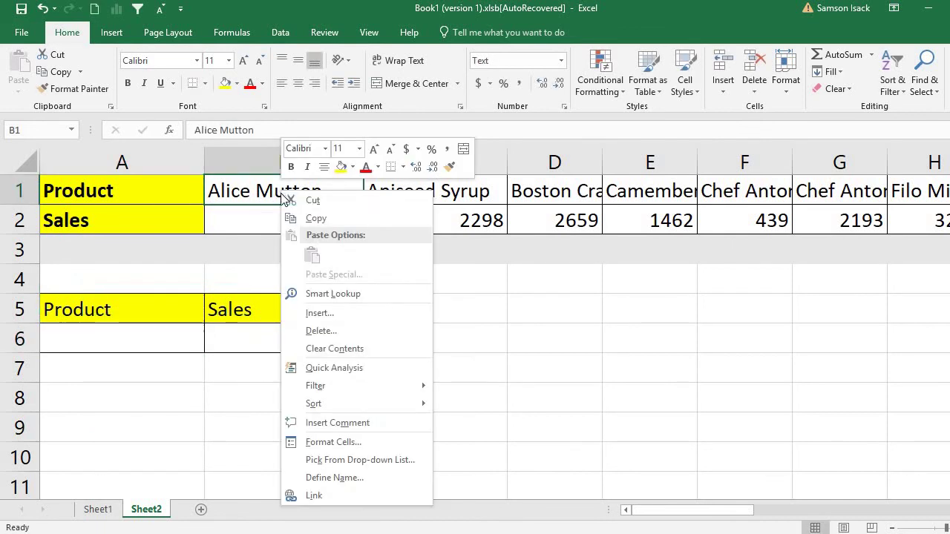
pyautogui.click(311, 217)
pyautogui.rightClick(140, 338)
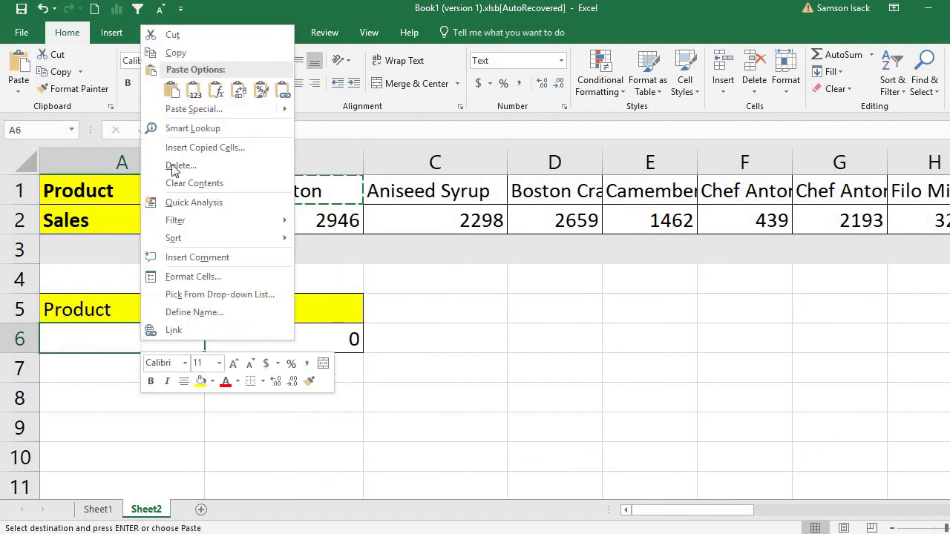
pyautogui.click(196, 92)
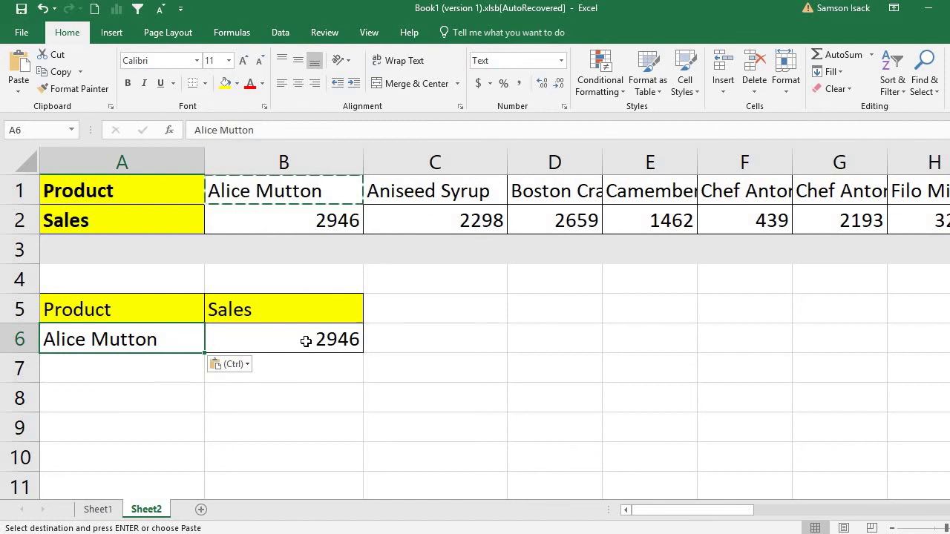
pyautogui.click(305, 340)
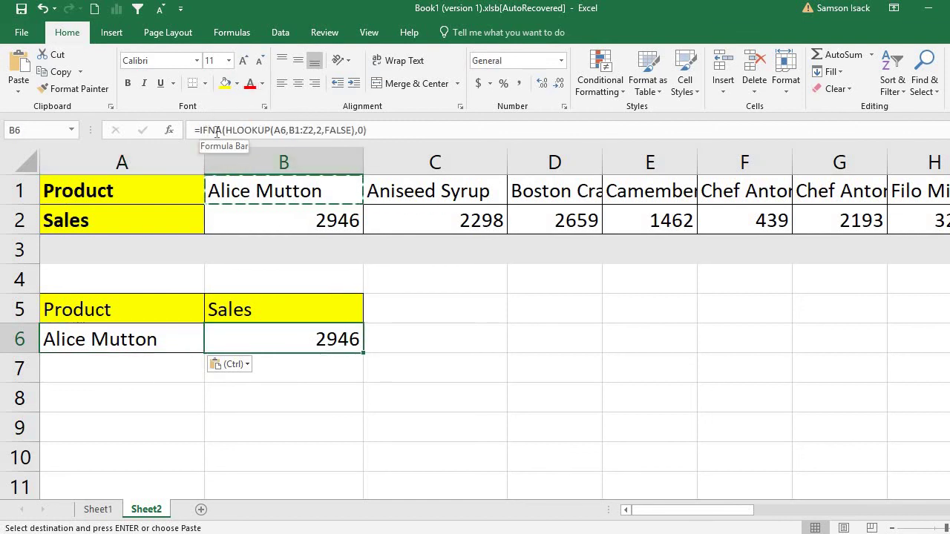